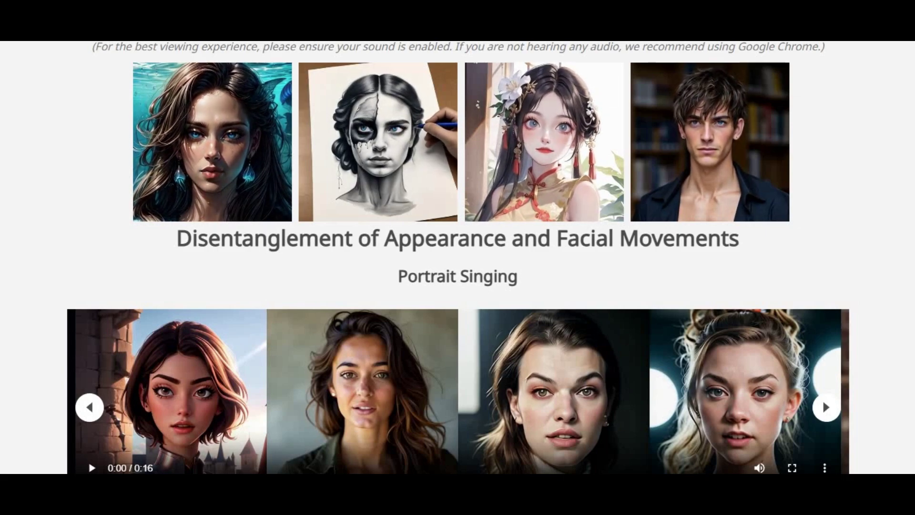
# Play the sample videos under Portrait Singing, Portrait Acting and Portrait Making Faces on the project page
pyautogui.scroll(-2, 458, 257)
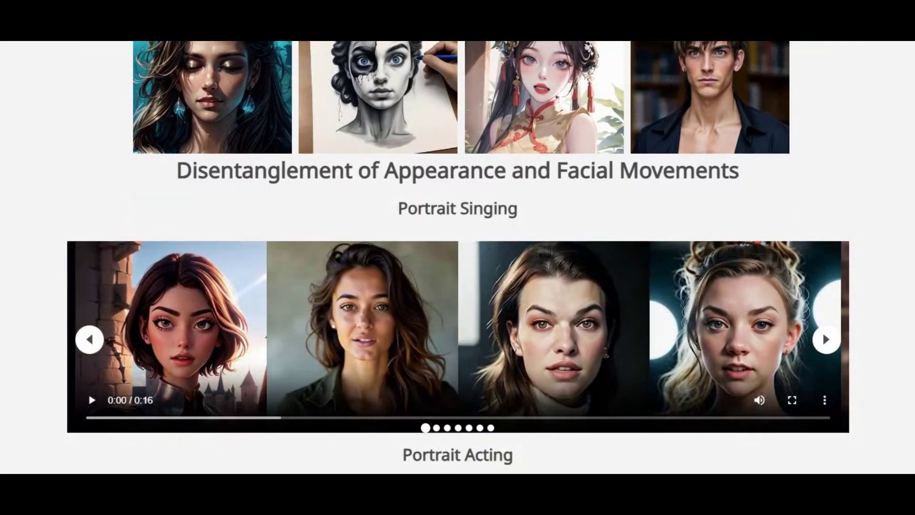
pyautogui.click(92, 403)
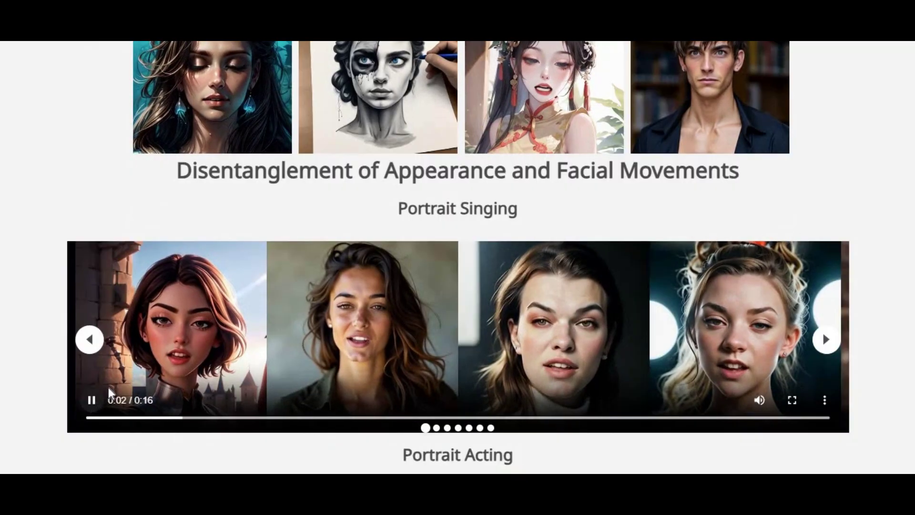
pyautogui.scroll(-3, 109, 392)
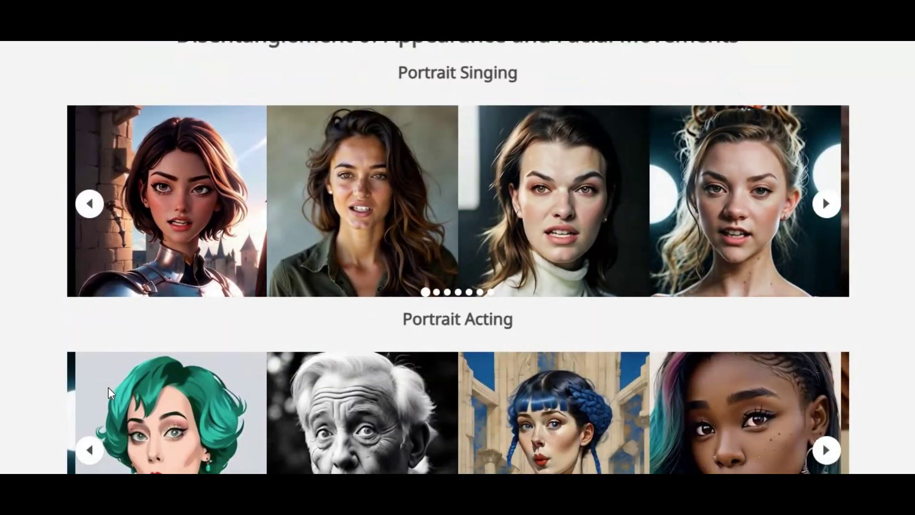
pyautogui.scroll(-4, 108, 387)
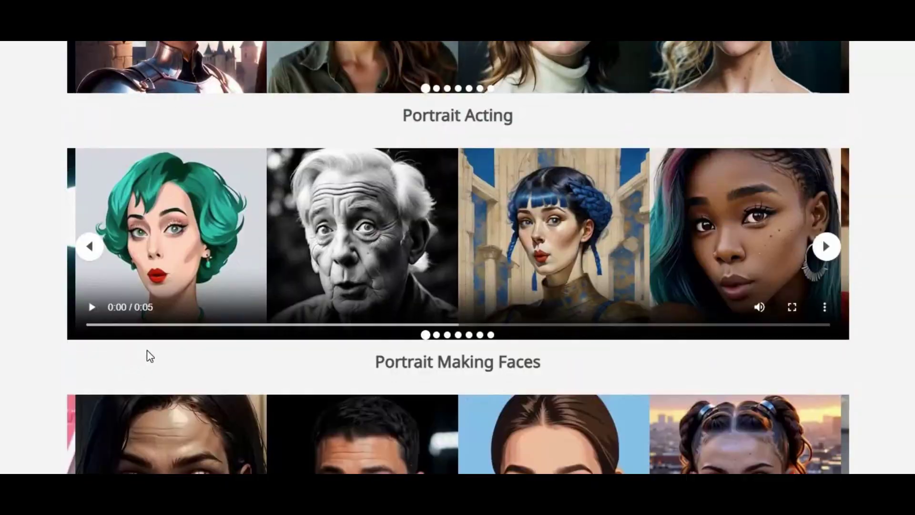
pyautogui.click(92, 309)
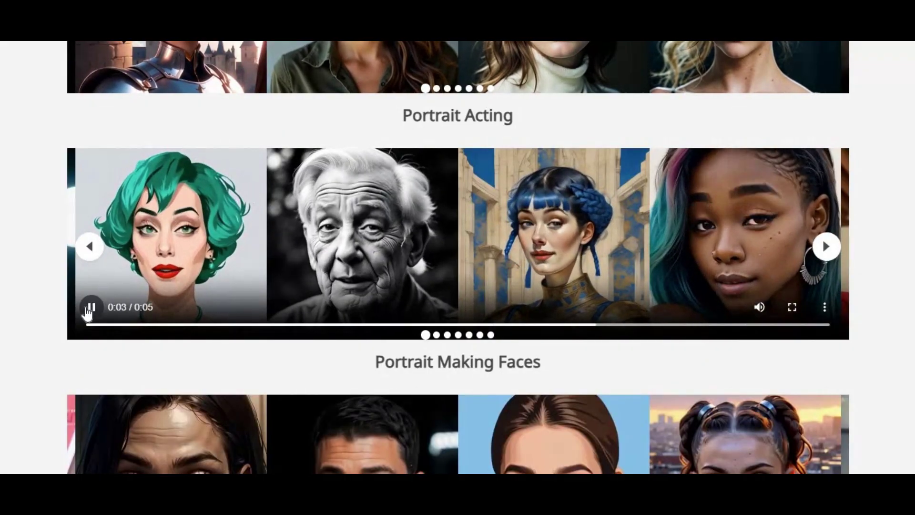
pyautogui.scroll(-4, 79, 336)
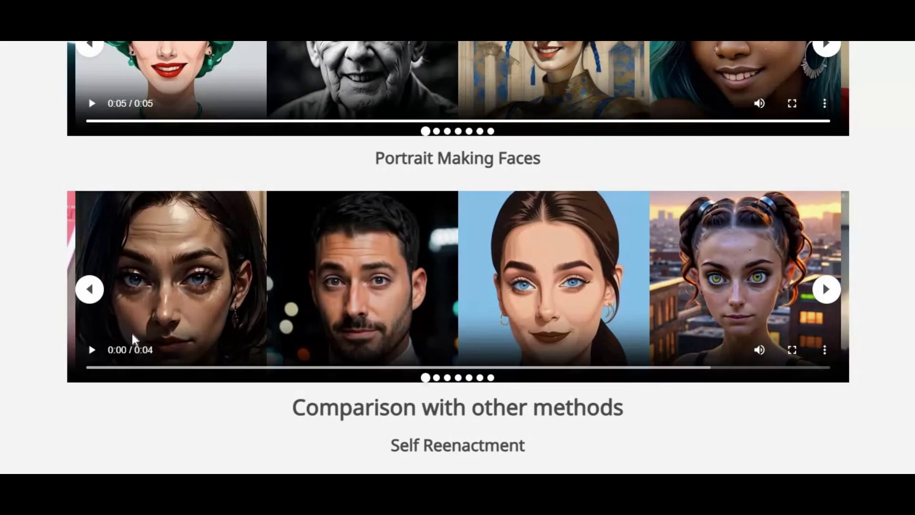
pyautogui.click(99, 351)
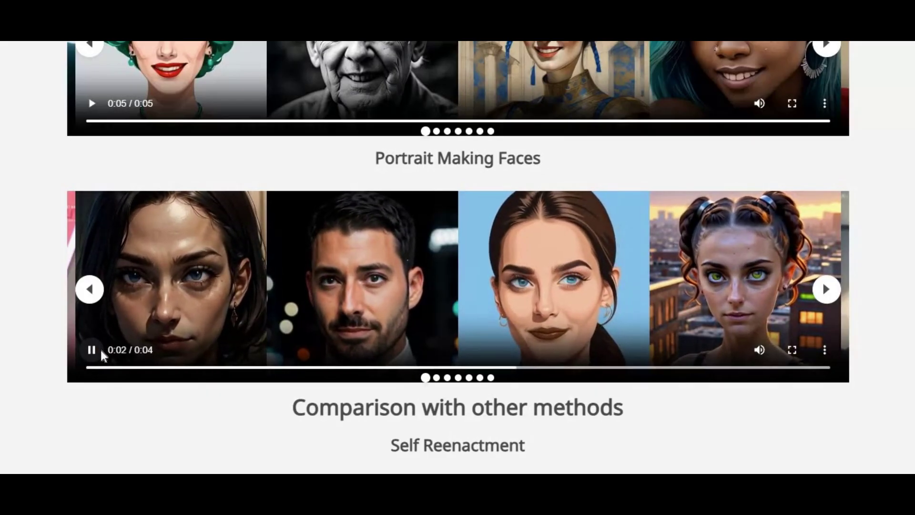
# Play the Self Reenactment video in the section comparing the model with other methods
pyautogui.scroll(-3, 102, 356)
pyautogui.scroll(-6, 103, 356)
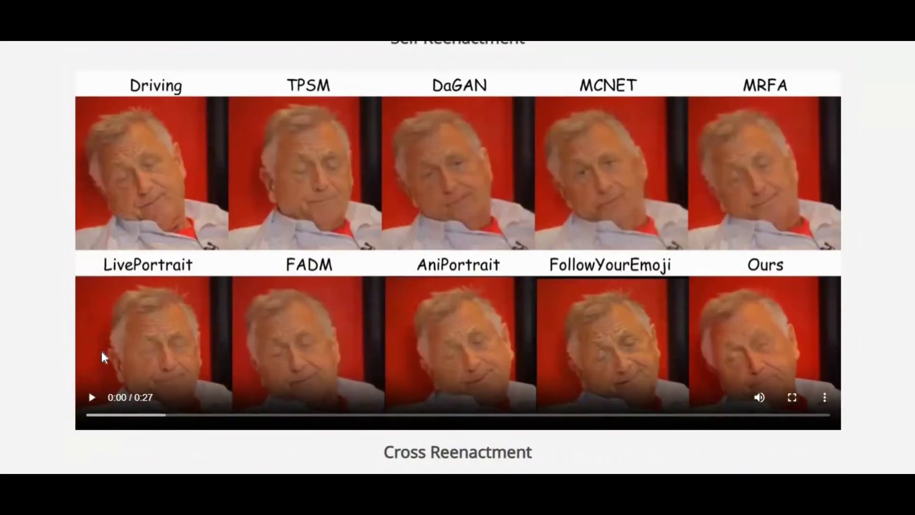
pyautogui.click(92, 400)
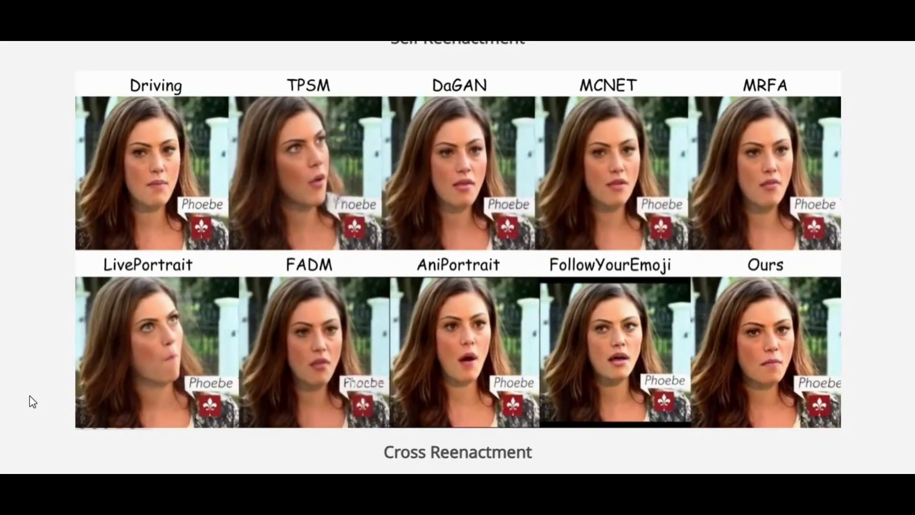
# Examine the HunyuanPortrait GitHub repository's files and README, especially the GPU and operating system requirements
pyautogui.click(156, 52)
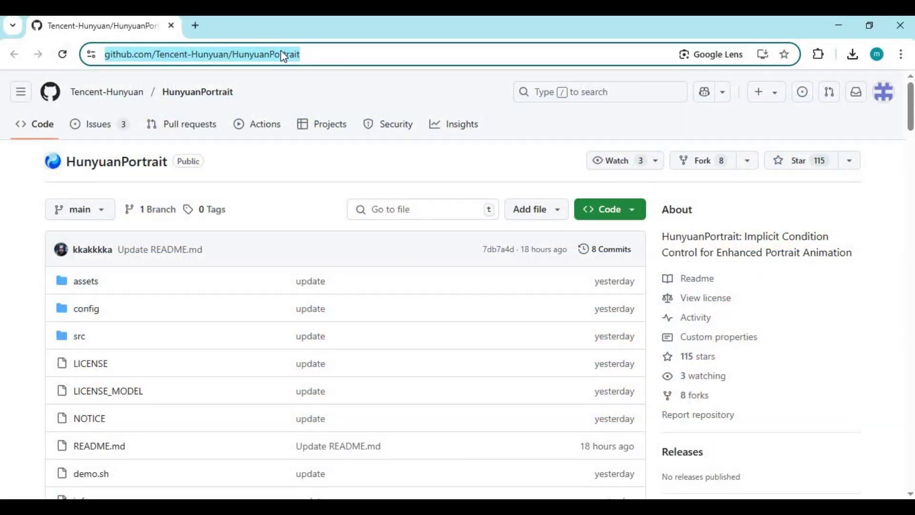
pyautogui.scroll(-1, 364, 154)
pyautogui.scroll(-2, 366, 158)
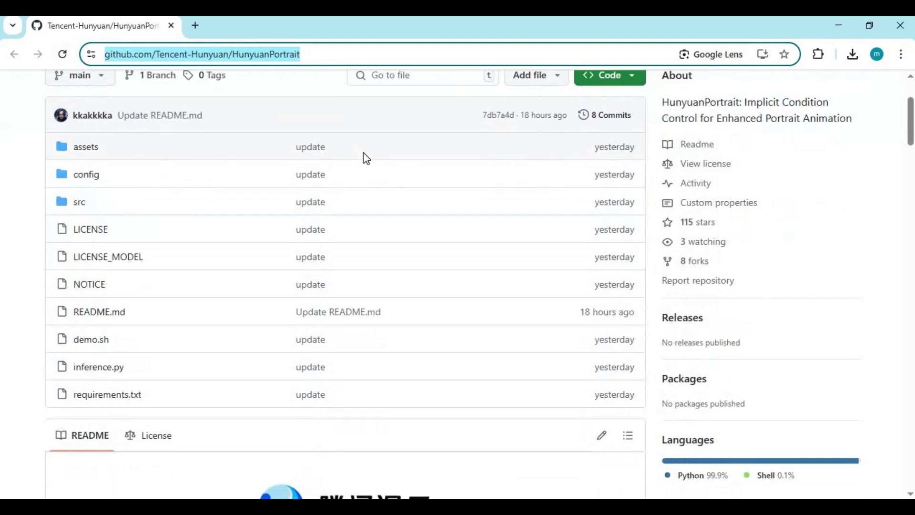
pyautogui.scroll(-7, 364, 154)
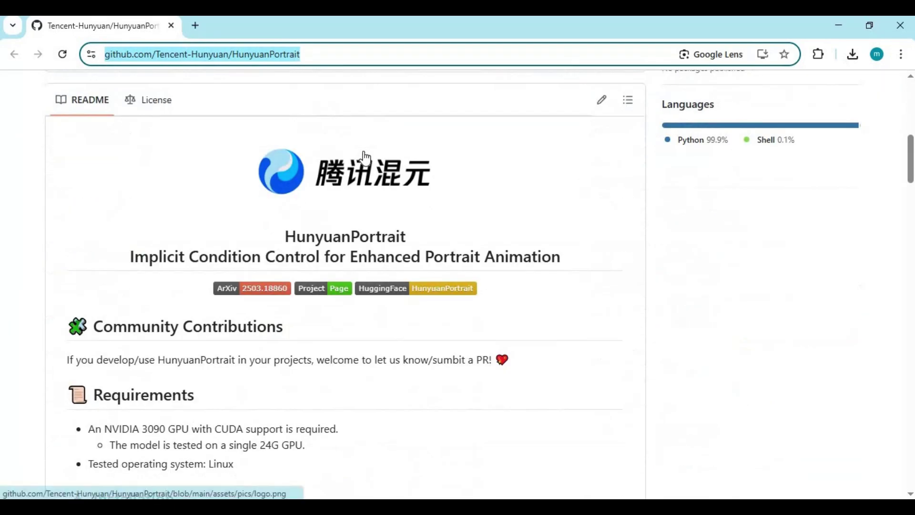
pyautogui.scroll(-4, 363, 155)
pyautogui.scroll(2, 229, 235)
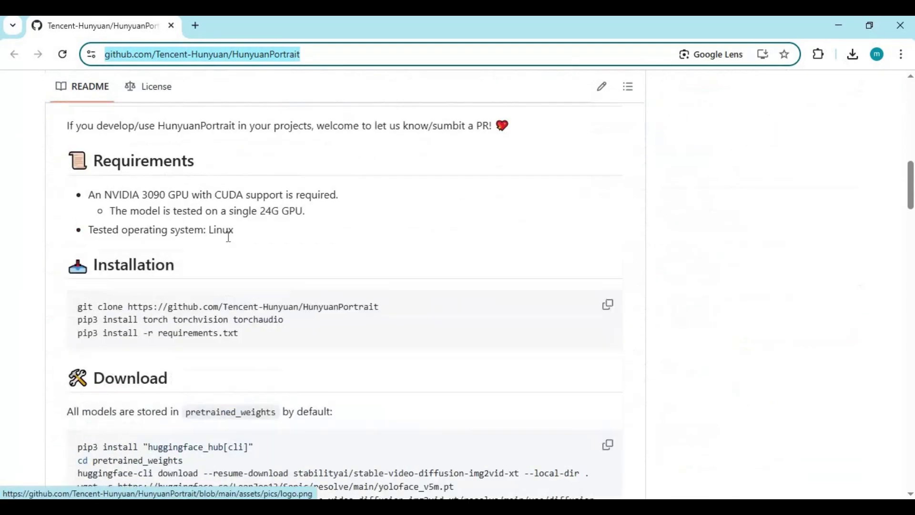
pyautogui.moveTo(143, 223); pyautogui.dragTo(172, 219)
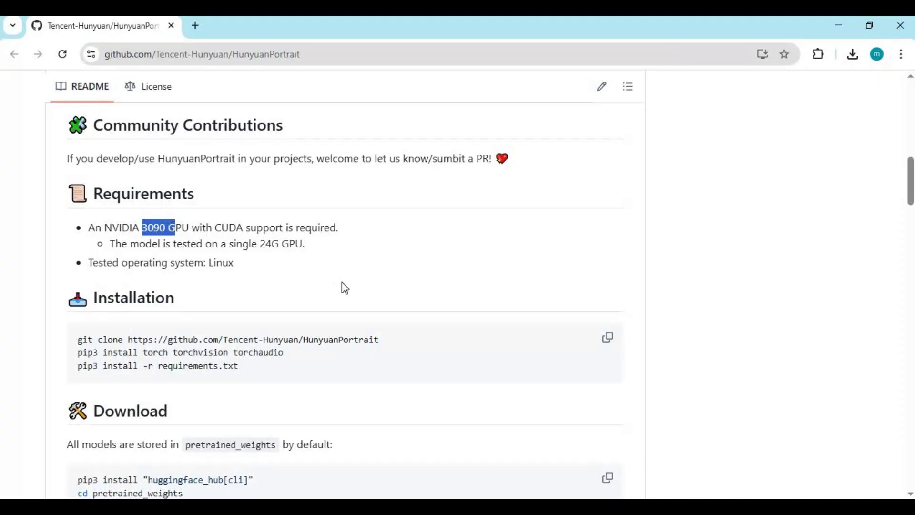
pyautogui.click(349, 268)
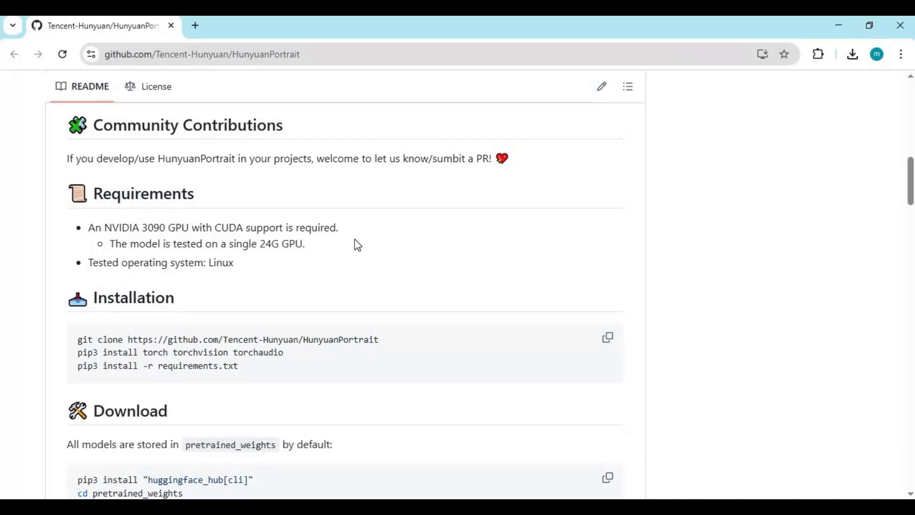
pyautogui.scroll(3, 359, 245)
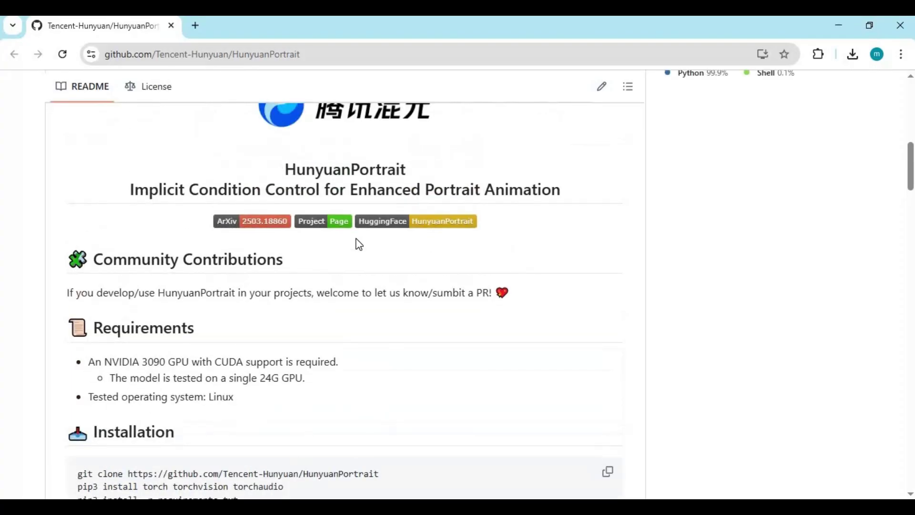
pyautogui.scroll(10, 370, 224)
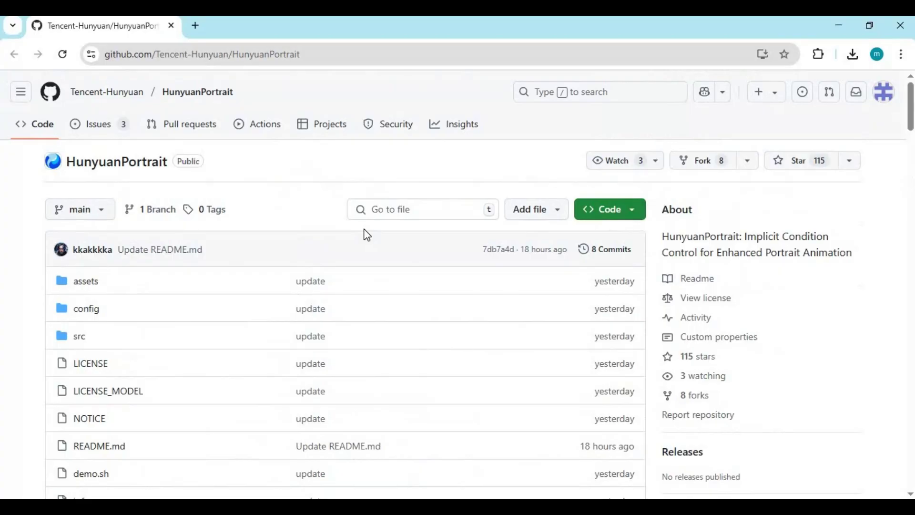
# Download the HunyuanPortrait repository as a ZIP and extract HunyuanPortrait-main.zip in the F:\hu folder
pyautogui.click(620, 213)
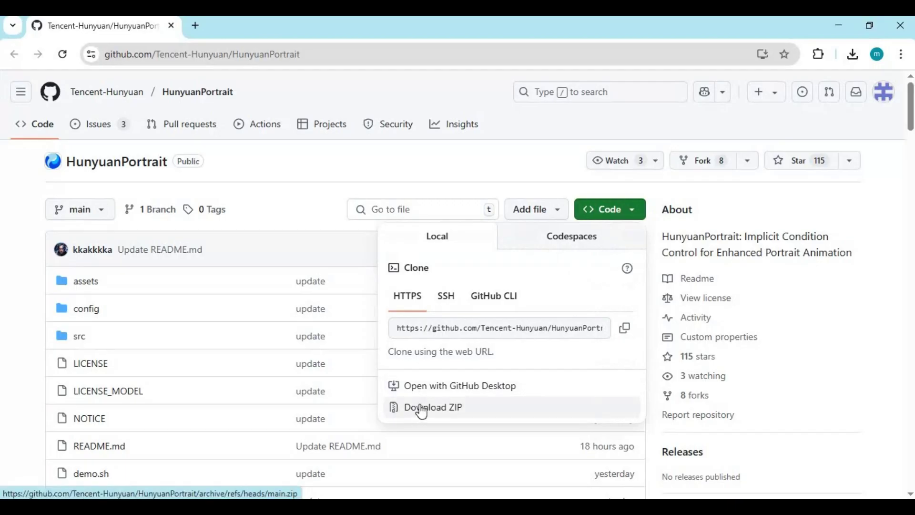
pyautogui.click(269, 451)
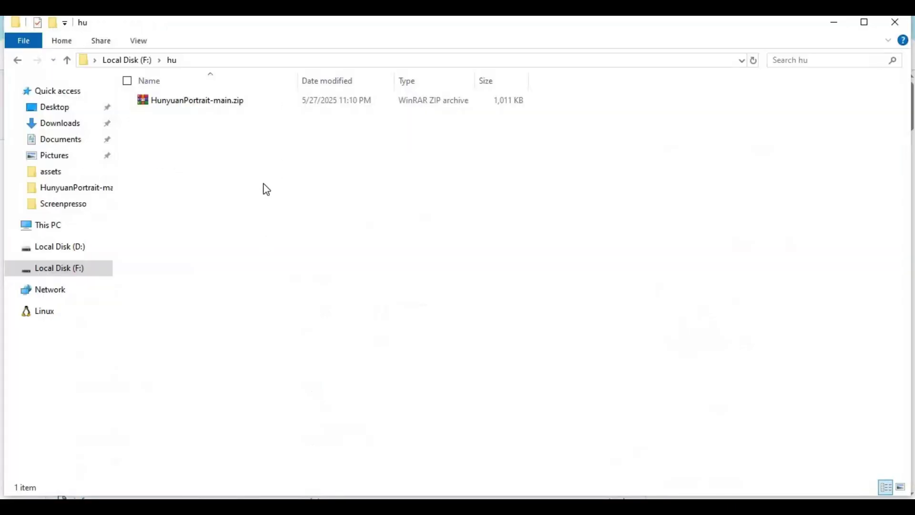
pyautogui.rightClick(204, 106)
pyautogui.click(302, 171)
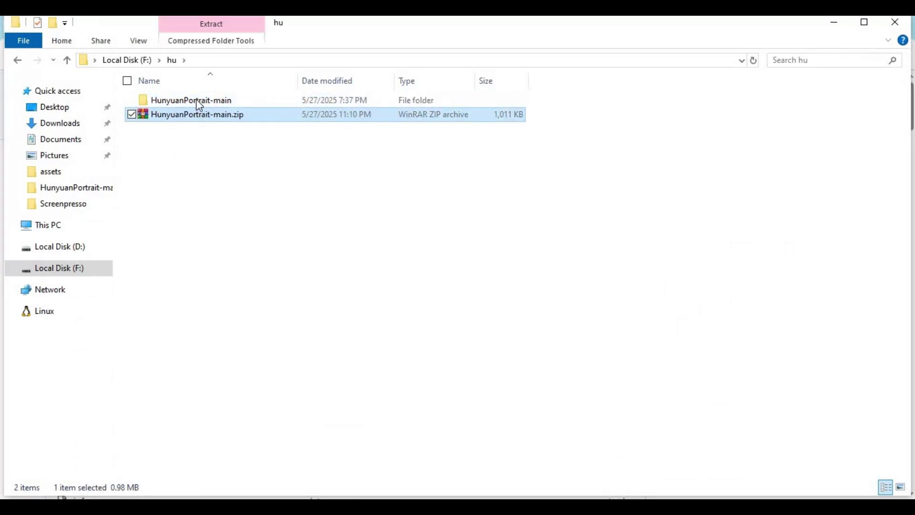
# Open a command prompt in the extracted HunyuanPortrait-main folder
pyautogui.doubleClick(196, 100)
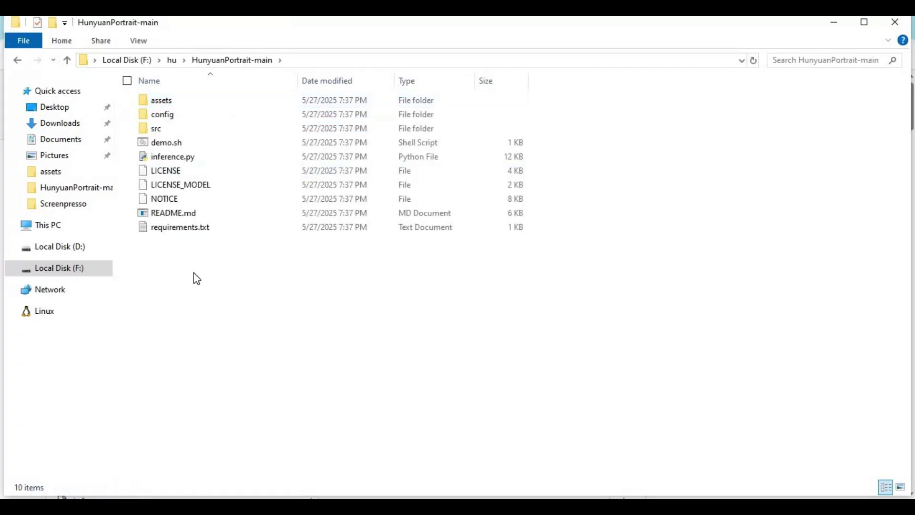
pyautogui.click(310, 57)
pyautogui.write('cmd')
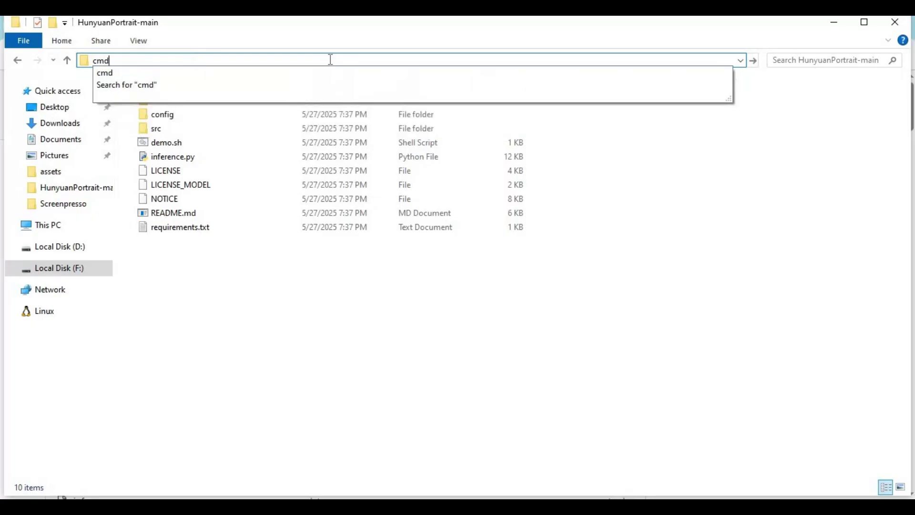
pyautogui.press('Return')
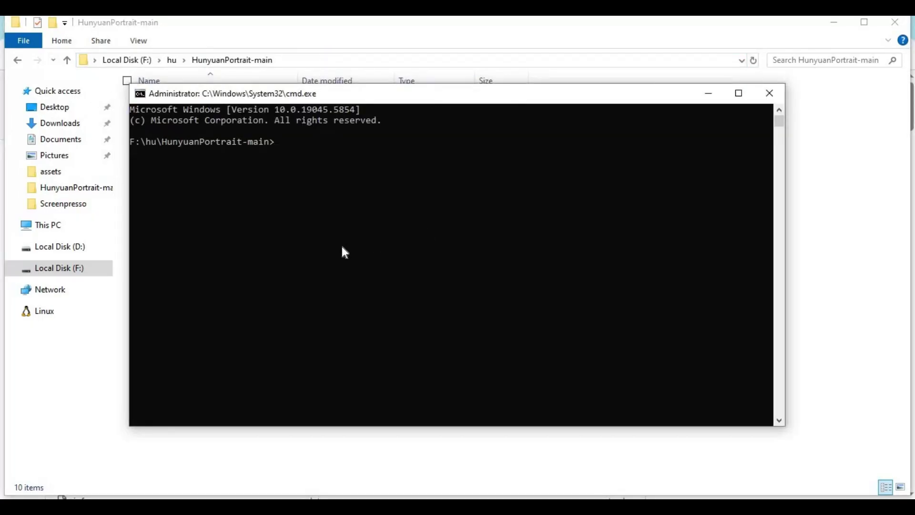
# Create a Python 3.10 virtual environment named venv with py -3.10 -m venv venv and activate it with venv\scripts\activate
pyautogui.write('py -3.10 -m venv venv')
pyautogui.press('Return')
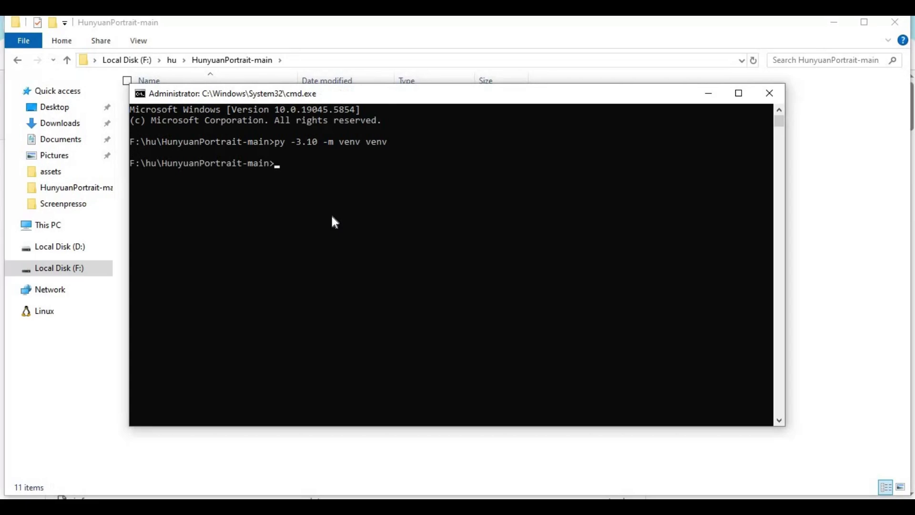
pyautogui.write('venv\\scripts\\activat')
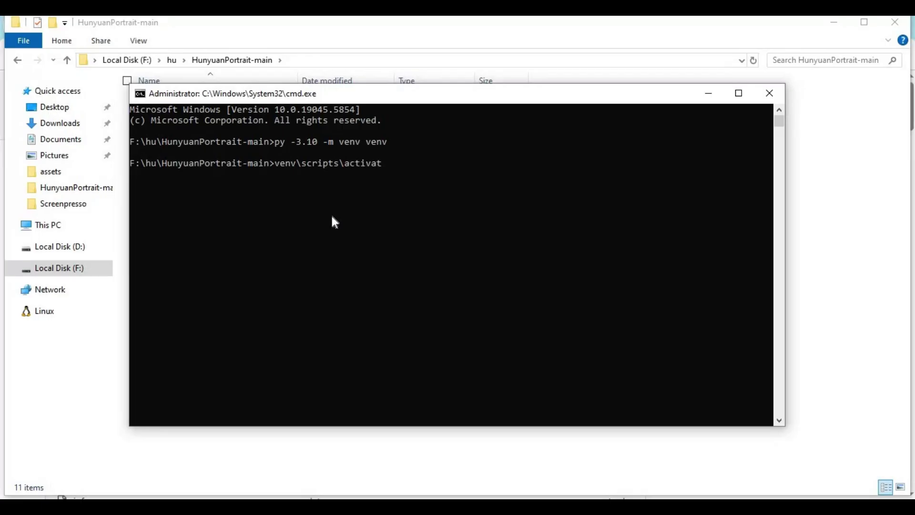
pyautogui.write('e')
pyautogui.press('Return')
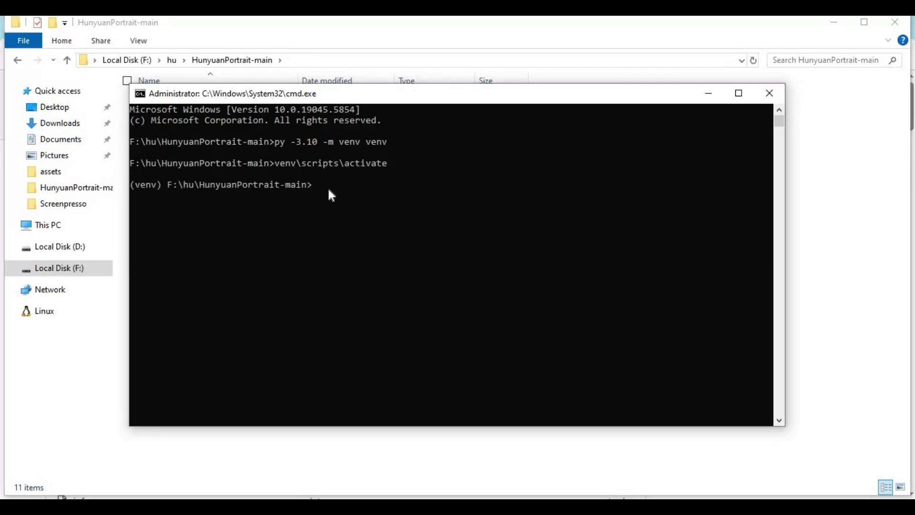
# Switch to Chrome, open pytorch.org in a new tab and find the selector that generates the install command
pyautogui.moveTo(408, 507)
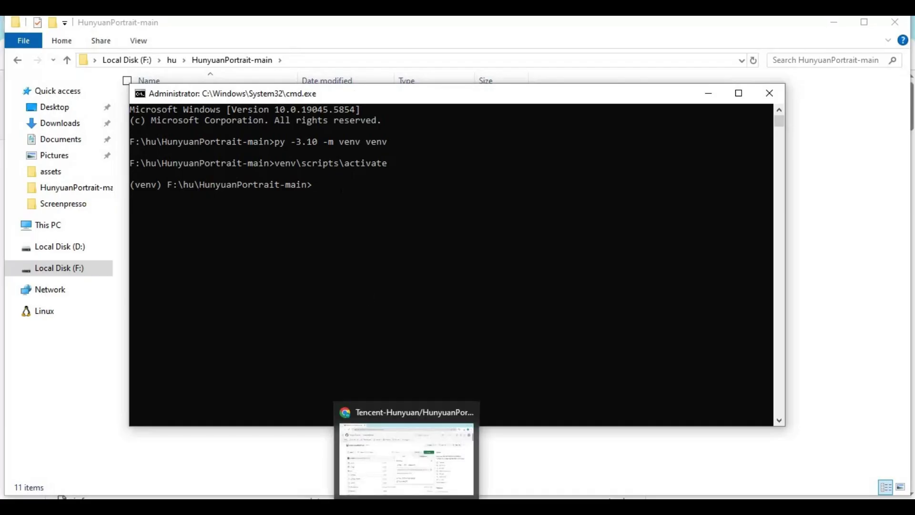
pyautogui.click(408, 450)
pyautogui.hotkey('ctrl', 't')
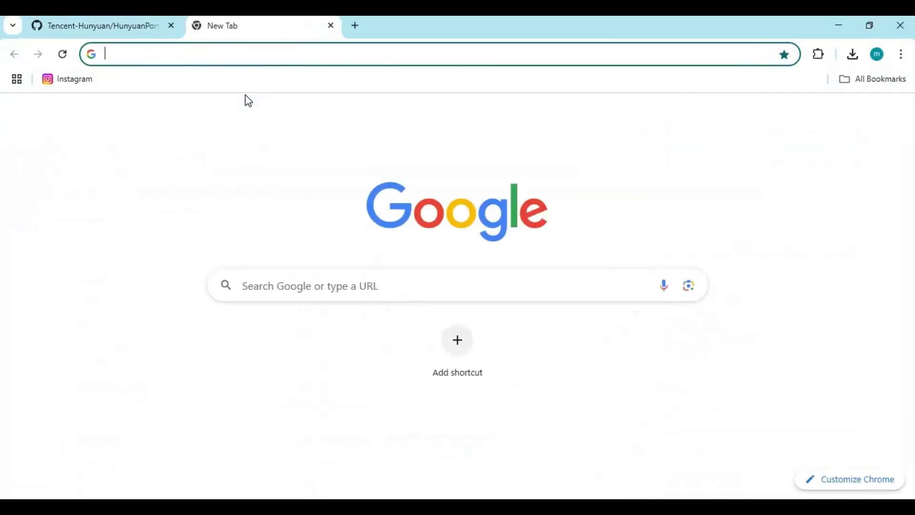
pyautogui.write('pytorch.org')
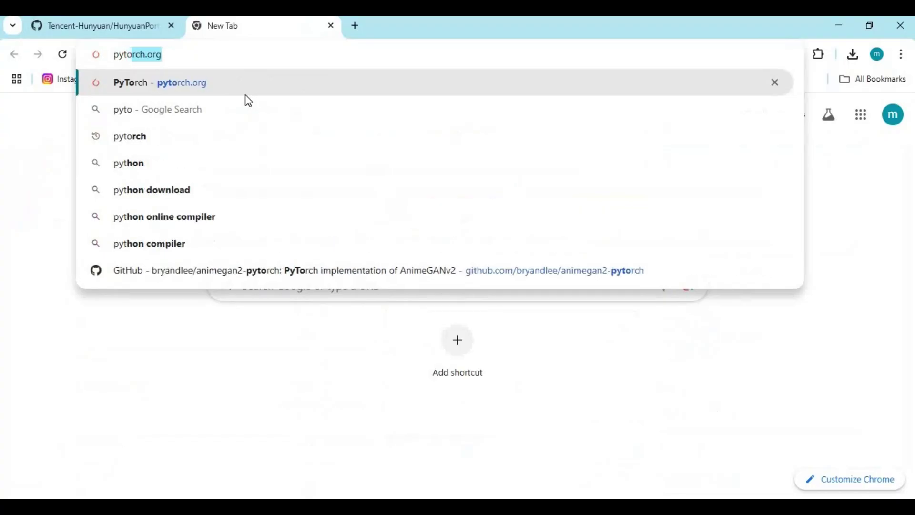
pyautogui.press('Return')
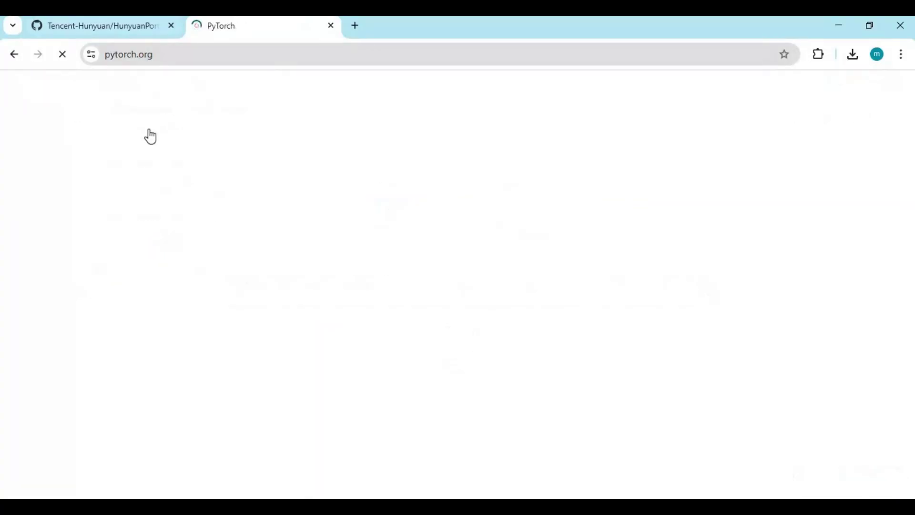
pyautogui.scroll(-15, 247, 199)
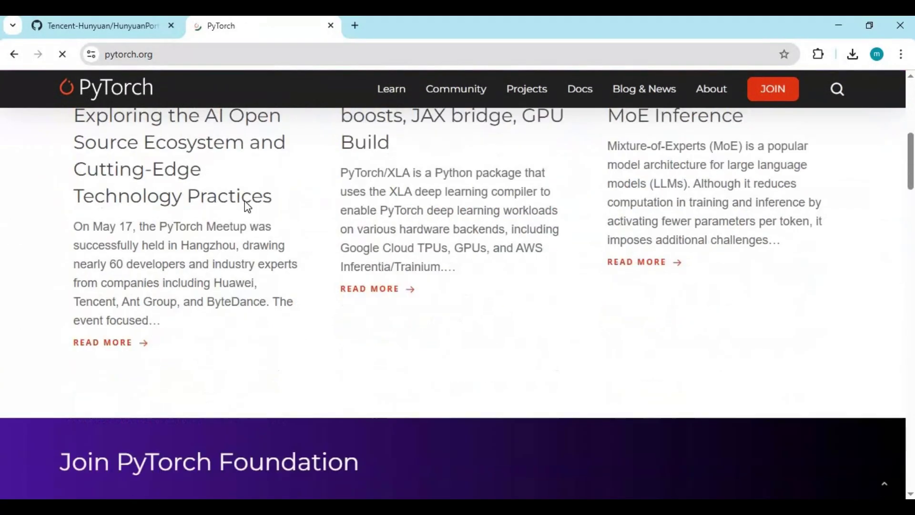
pyautogui.scroll(-11, 246, 205)
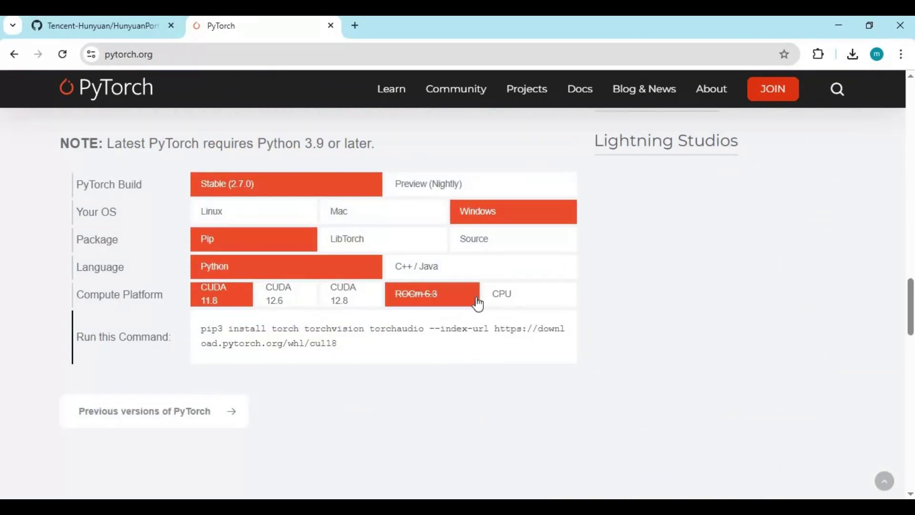
# Check the installed CUDA version by running nvcc --version in the command prompt, and return to the PyTorch page
pyautogui.click(436, 505)
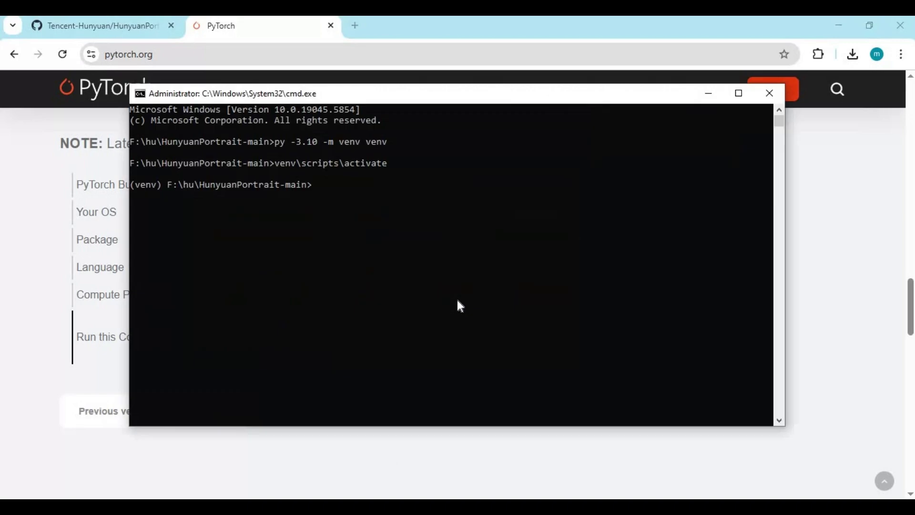
pyautogui.write('nvcc --version')
pyautogui.press('Return')
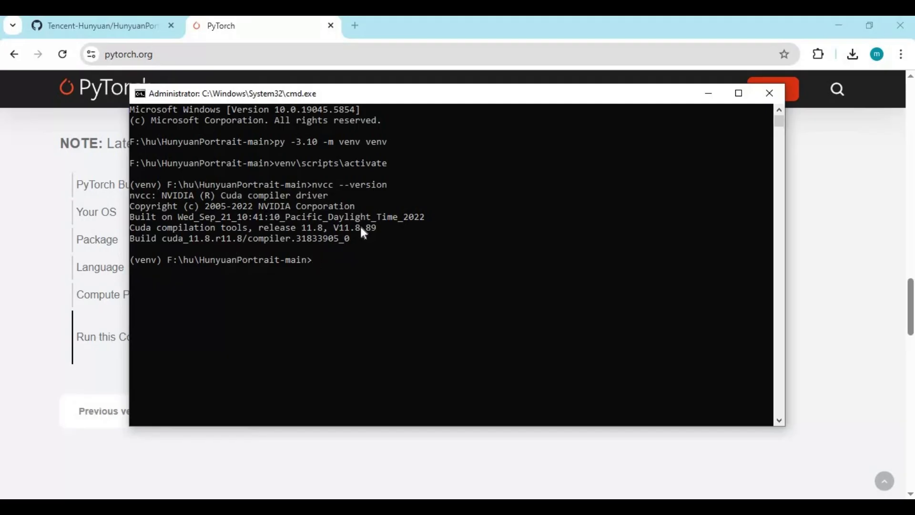
pyautogui.hotkey('alt', 'Tab')
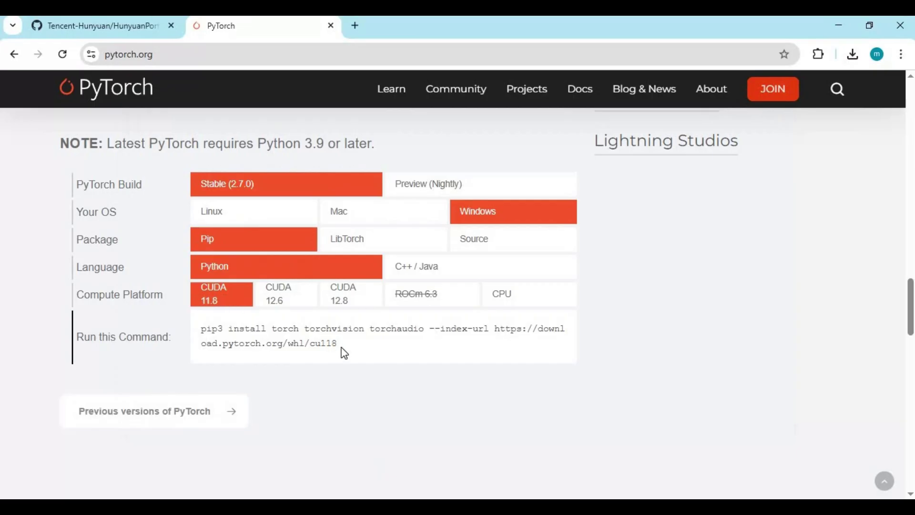
# Copy the pip3 install command for CUDA 11.8 from the PyTorch page and run it in the command prompt
pyautogui.moveTo(338, 344); pyautogui.dragTo(199, 331)
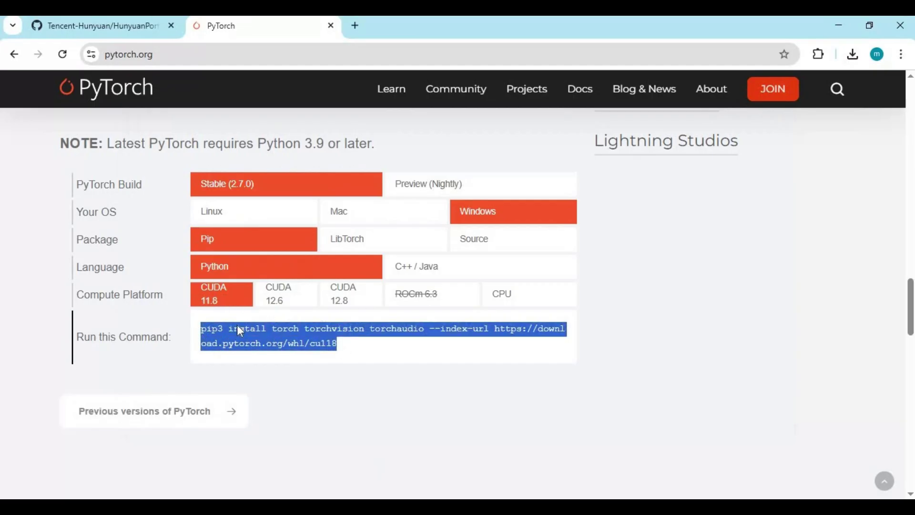
pyautogui.rightClick(212, 329)
pyautogui.click(234, 347)
pyautogui.hotkey('alt', 'Tab')
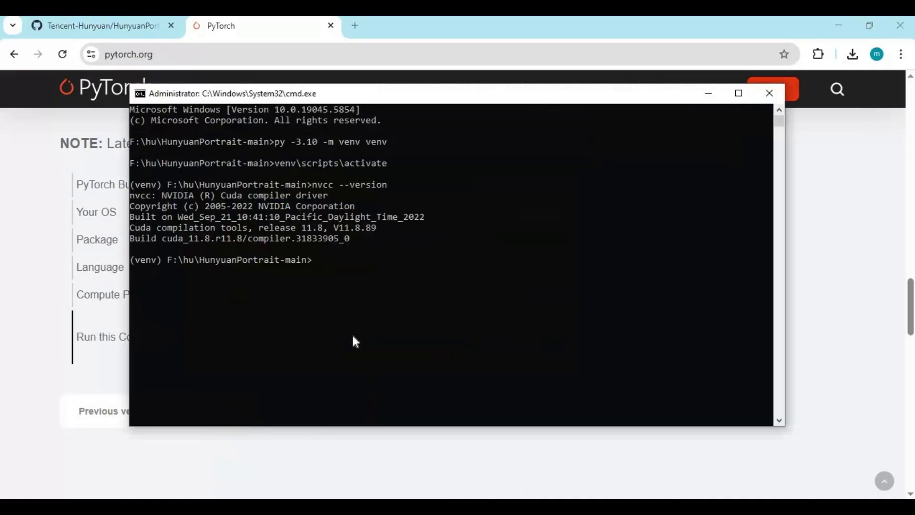
pyautogui.rightClick(409, 394)
pyautogui.press('Return')
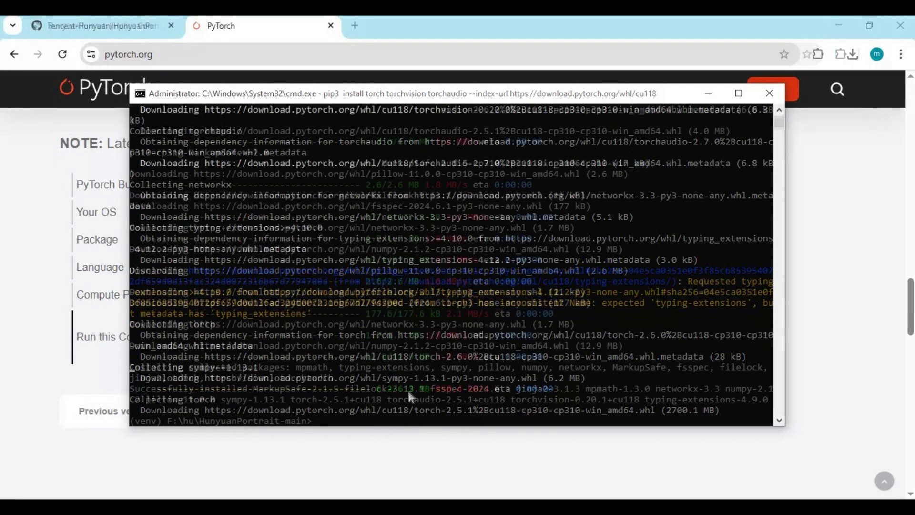
# Open requirements.txt from the HunyuanPortrait-main folder and delete the plain onnxruntime line, keeping onnxruntime-gpu
pyautogui.moveTo(274, 506)
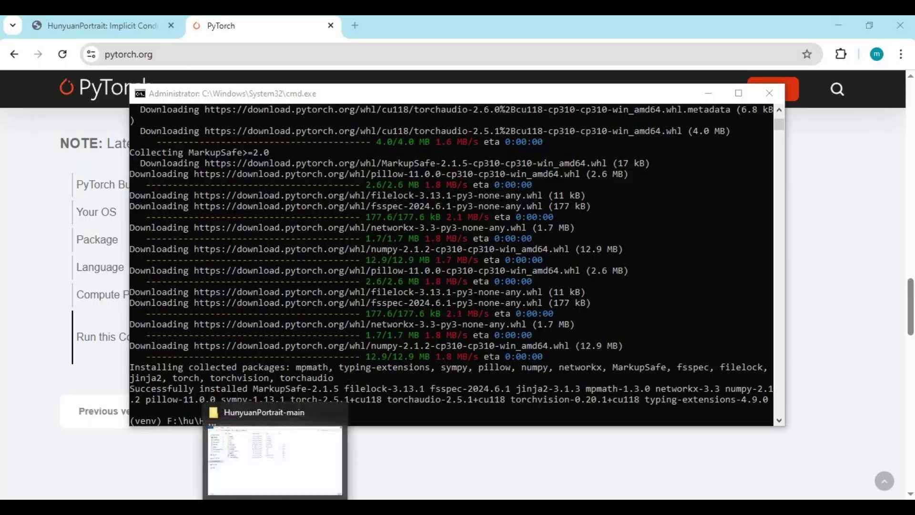
pyautogui.click(258, 446)
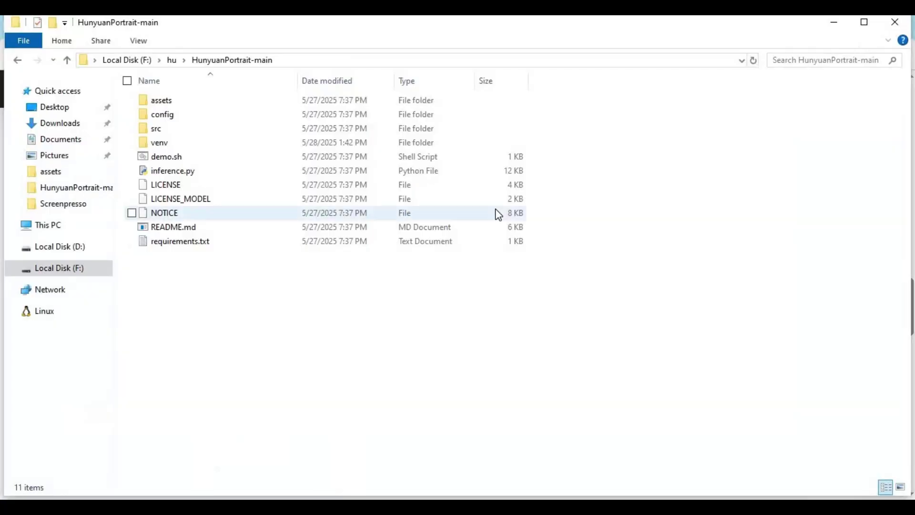
pyautogui.doubleClick(184, 244)
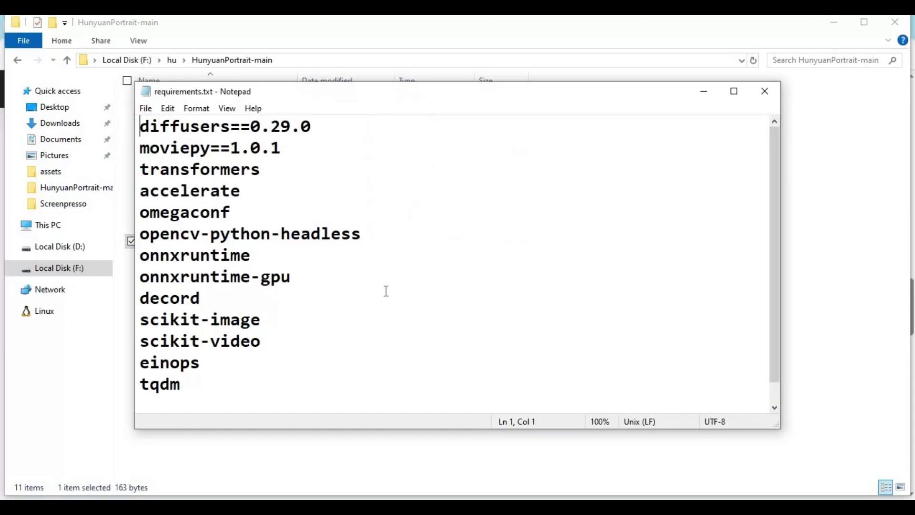
pyautogui.moveTo(298, 277); pyautogui.dragTo(200, 277)
pyautogui.click(253, 250)
pyautogui.moveTo(252, 250); pyautogui.dragTo(98, 252)
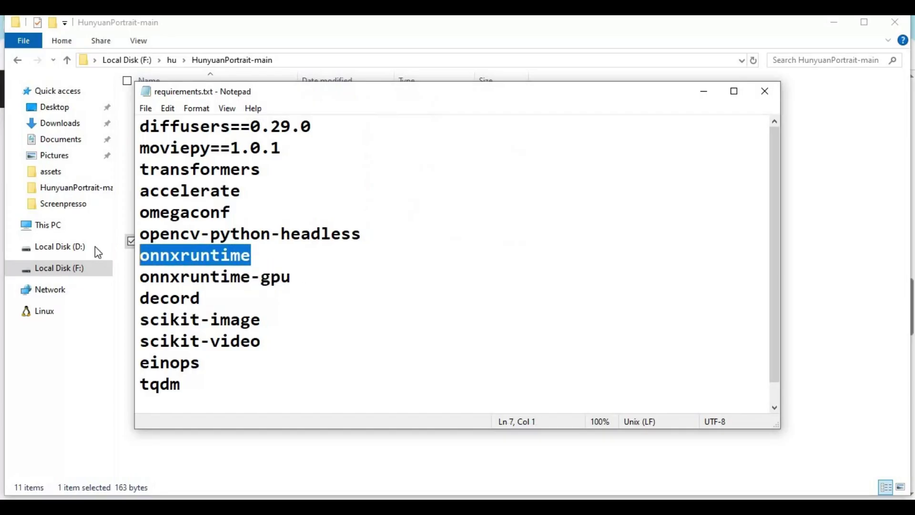
pyautogui.press('Delete')
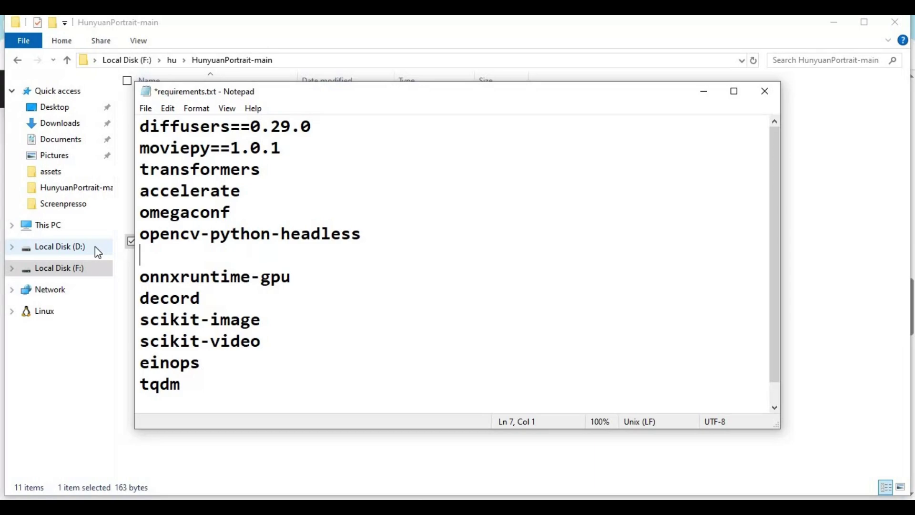
pyautogui.press('Delete')
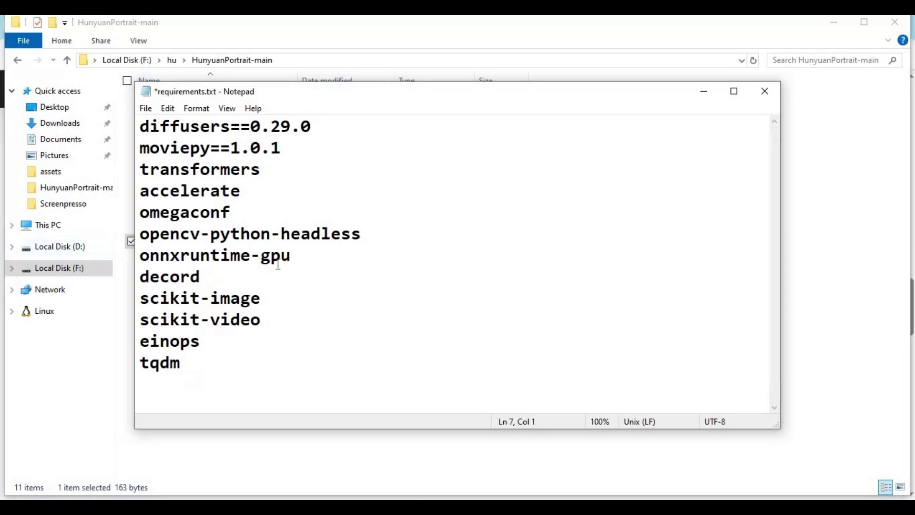
# Save the edited requirements.txt and close it
pyautogui.click(318, 260)
pyautogui.click(147, 113)
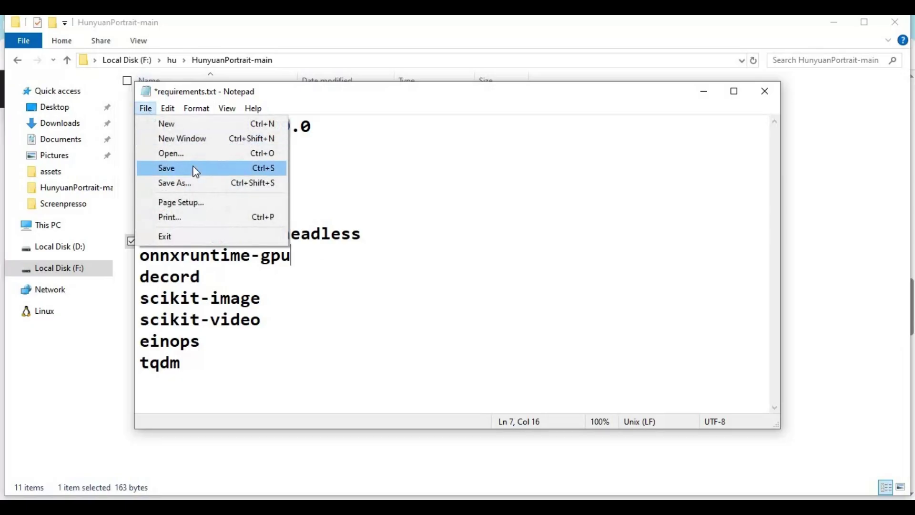
pyautogui.press('Return')
pyautogui.click(766, 92)
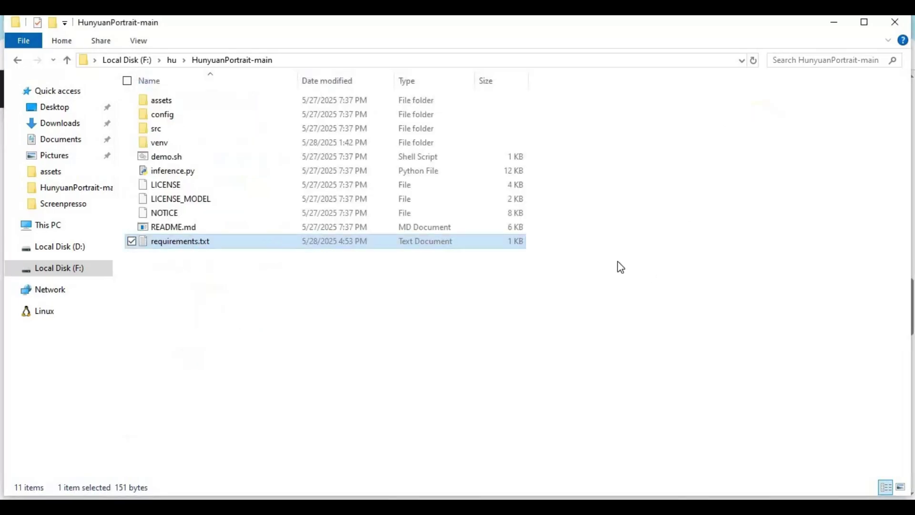
# Switch to the command prompt and run pip install -r requirements.txt
pyautogui.hotkey('alt', 'Tab')
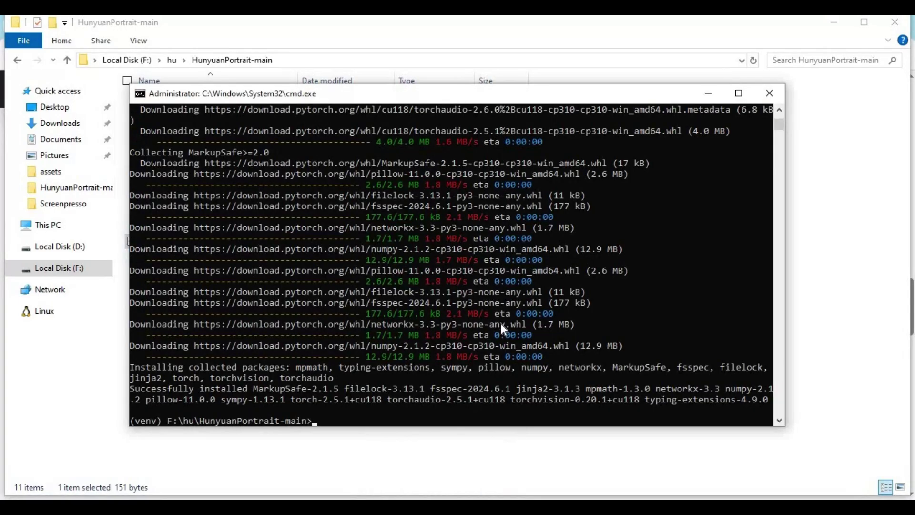
pyautogui.write('pip install -r requirem')
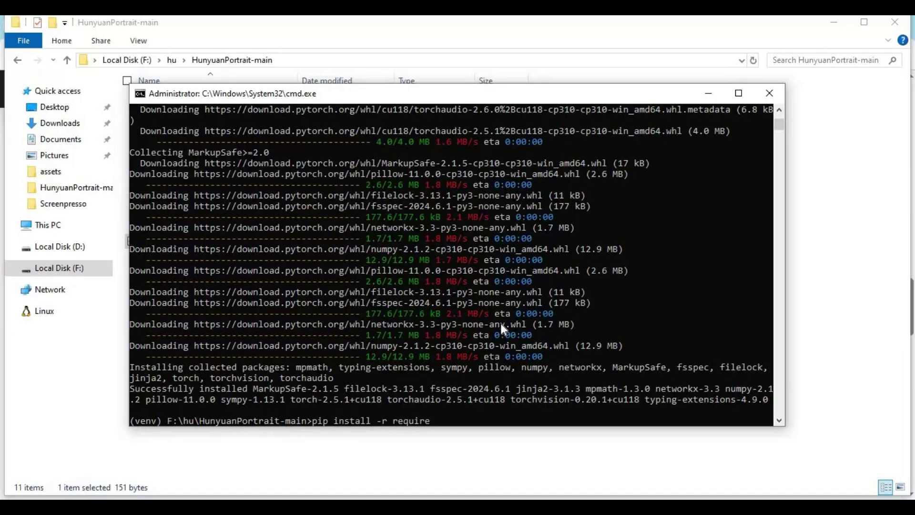
pyautogui.write('ents.txt')
pyautogui.press('Return')
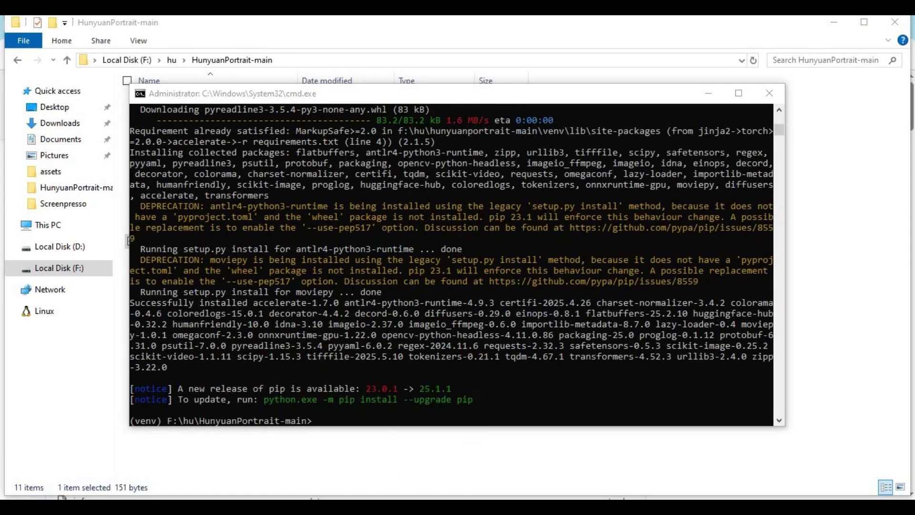
# Switch to the HunyuanPortrait GitHub page in Chrome and select the pip3 install "huggingface_hub[cli]" command in the README's Download section
pyautogui.click(408, 449)
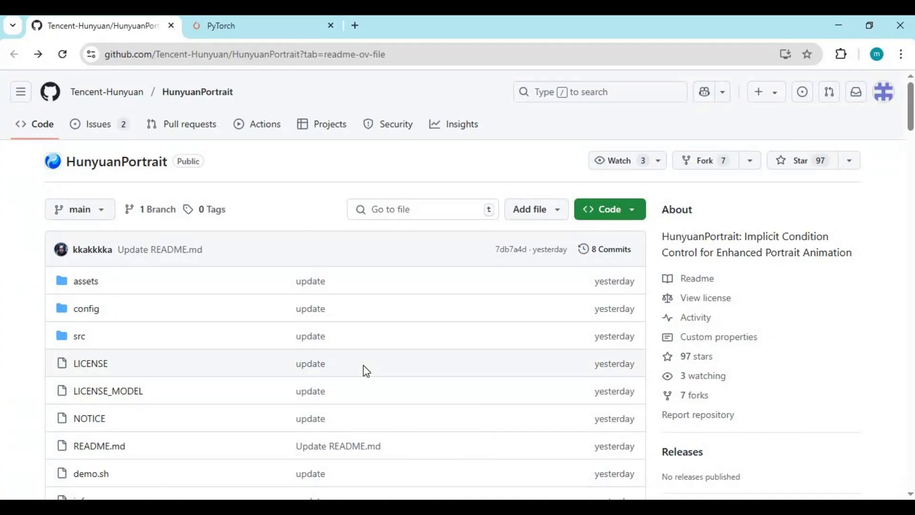
pyautogui.scroll(-10, 364, 368)
pyautogui.scroll(-9, 365, 370)
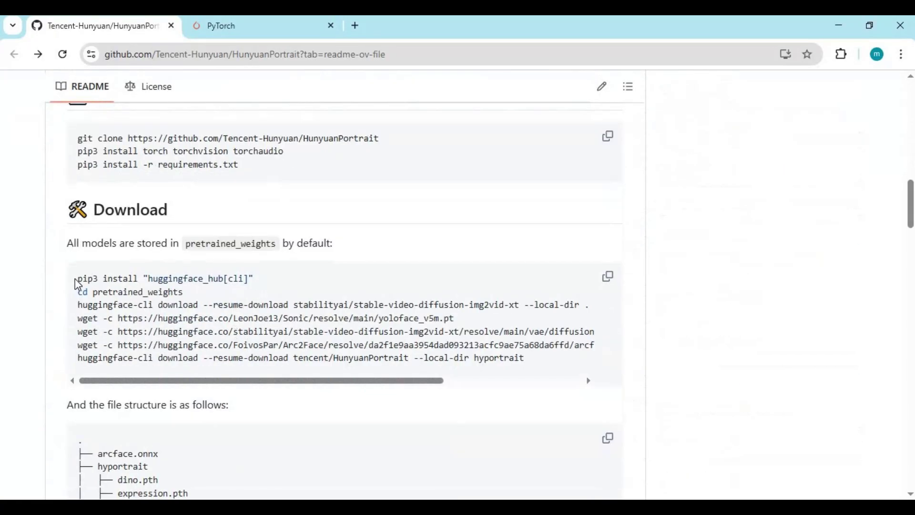
pyautogui.moveTo(78, 279); pyautogui.dragTo(255, 281)
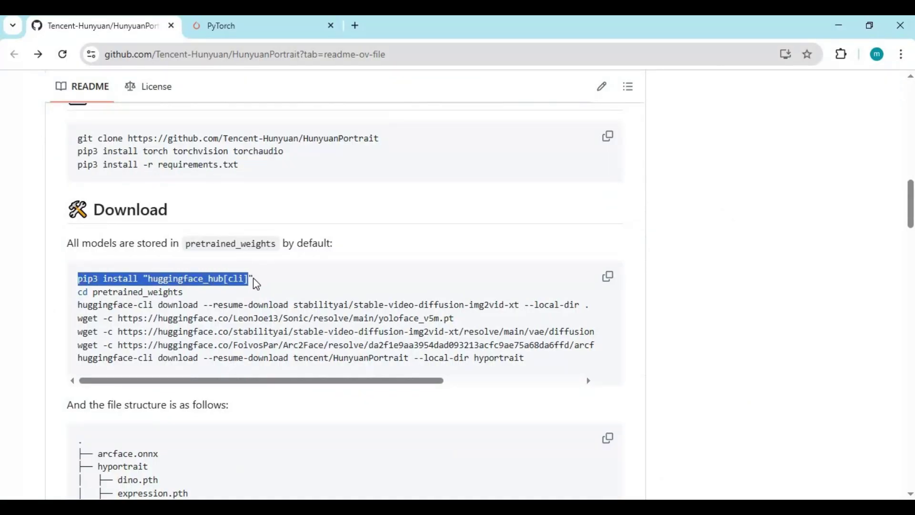
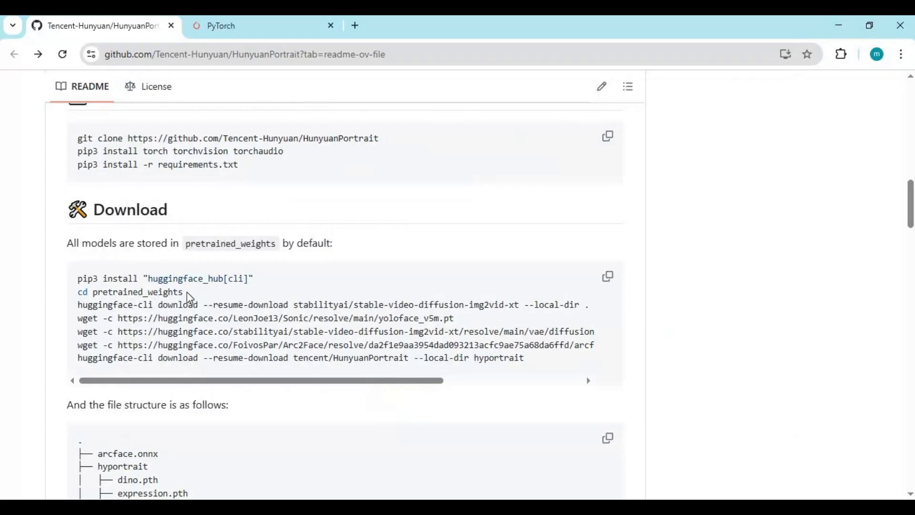
# Highlight the cd pretrained_weights line in the README, switch to File Explorer and create a new folder in HunyuanPortrait-main
pyautogui.moveTo(185, 292); pyautogui.dragTo(76, 293)
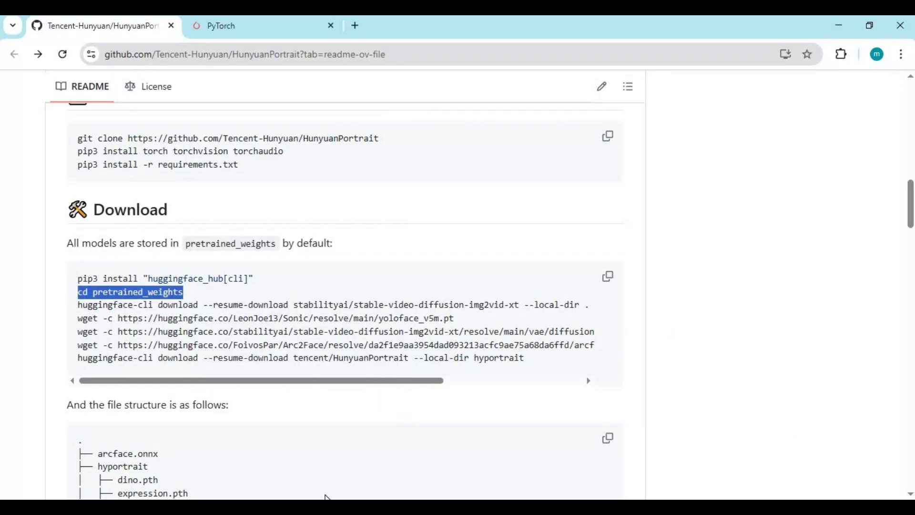
pyautogui.hotkey('alt', 'Tab')
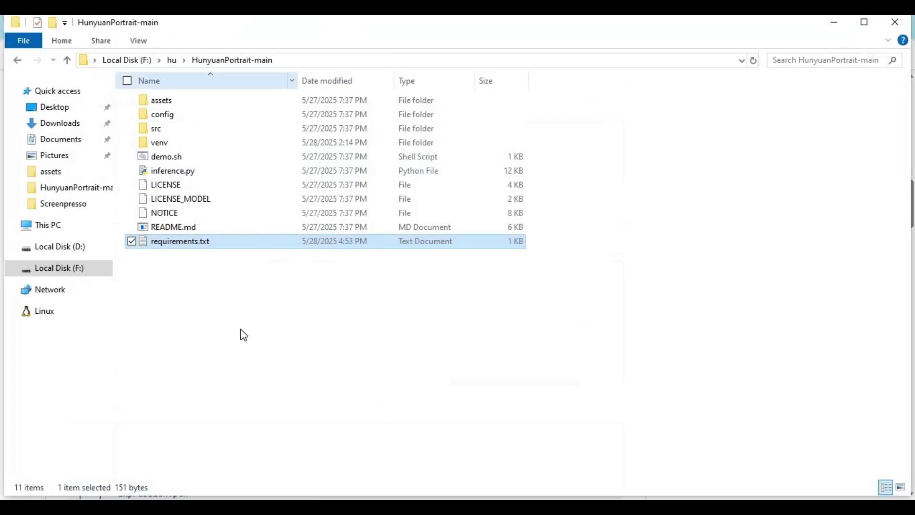
pyautogui.rightClick(241, 327)
pyautogui.moveTo(337, 295)
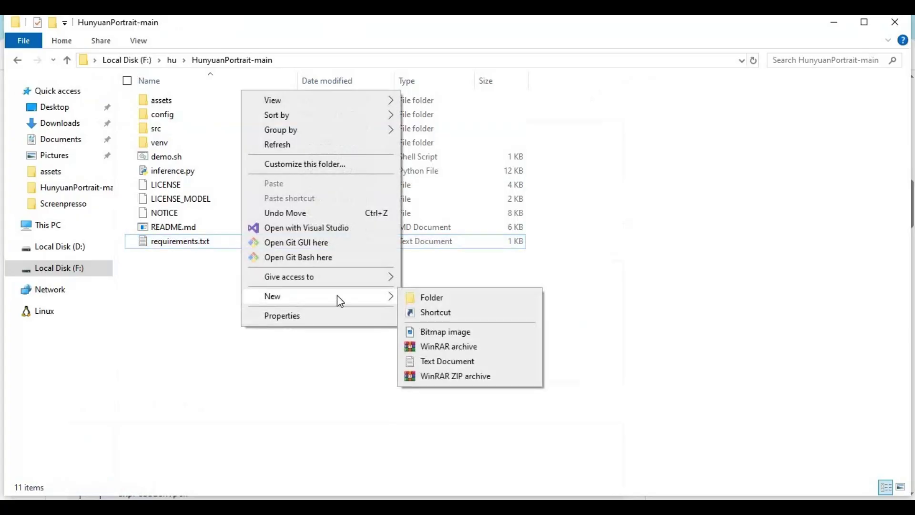
pyautogui.click(439, 296)
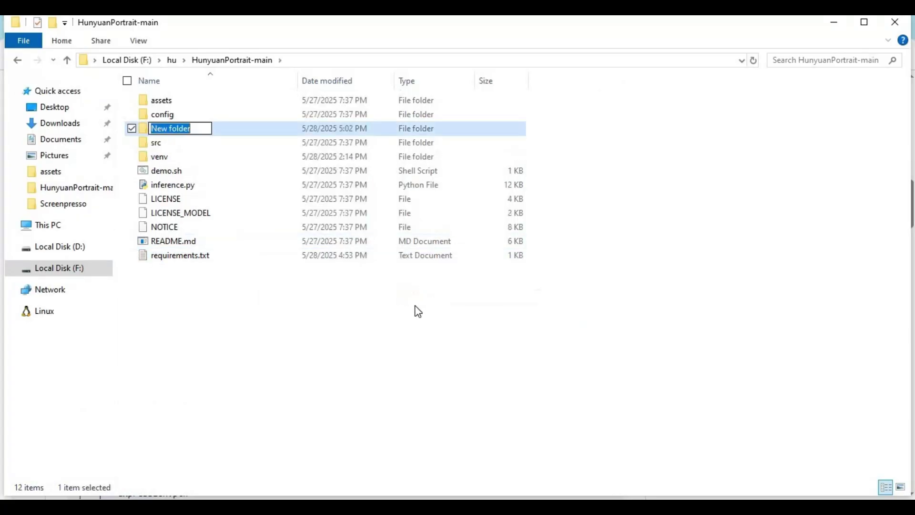
# Copy the name pretrained_weights from the README in Chrome and rename the new folder in HunyuanPortrait-main with it
pyautogui.moveTo(373, 507)
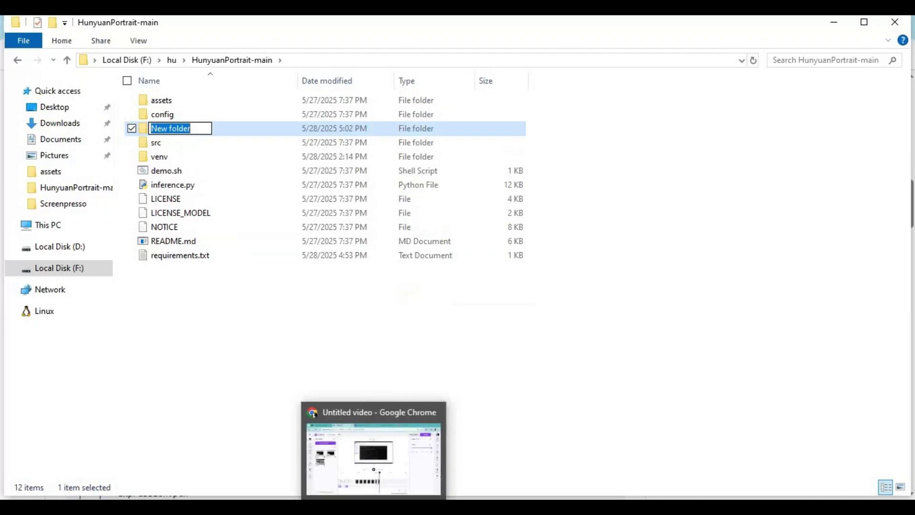
pyautogui.moveTo(275, 506)
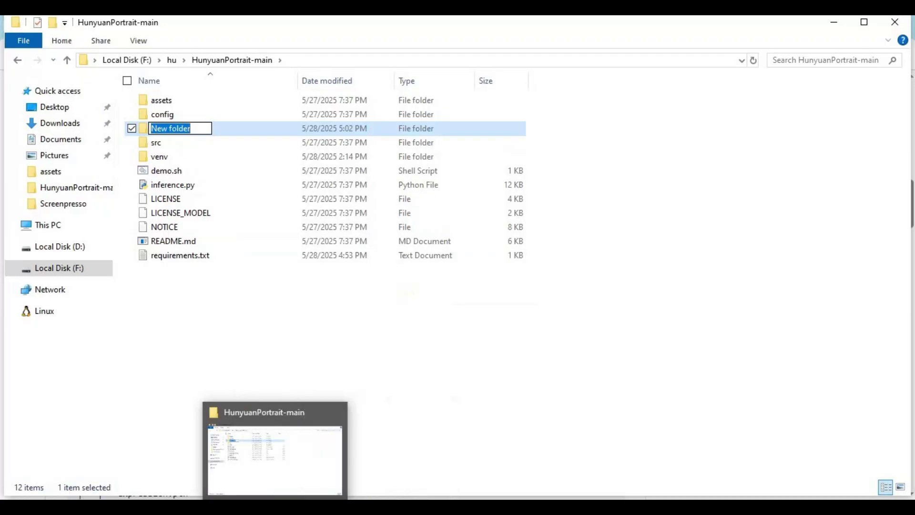
pyautogui.moveTo(409, 507)
pyautogui.click(409, 444)
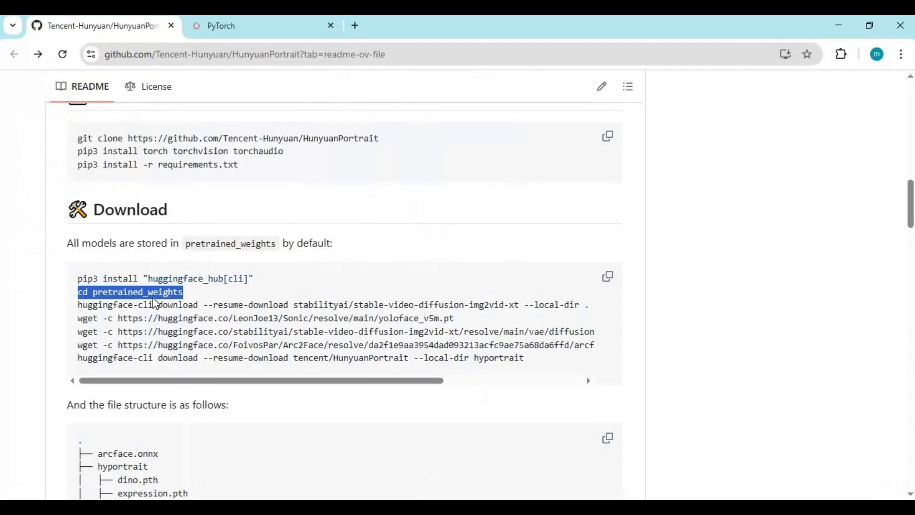
pyautogui.moveTo(185, 293); pyautogui.dragTo(102, 296)
pyautogui.rightClick(108, 299)
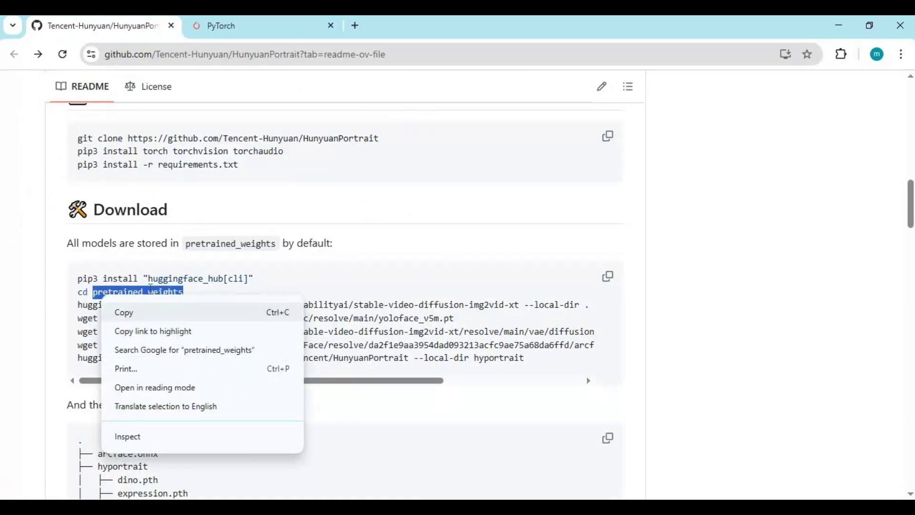
pyautogui.click(141, 311)
pyautogui.hotkey('alt', 'Tab')
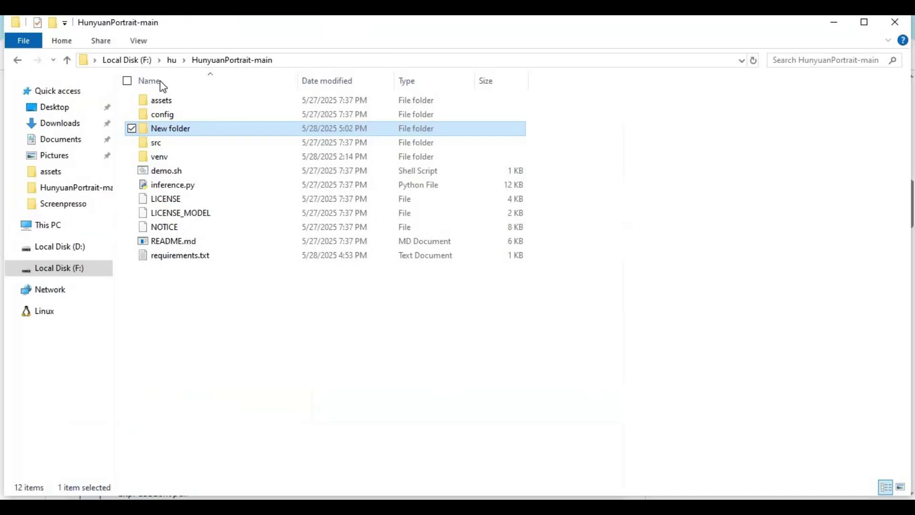
pyautogui.click(162, 128)
pyautogui.rightClick(172, 129)
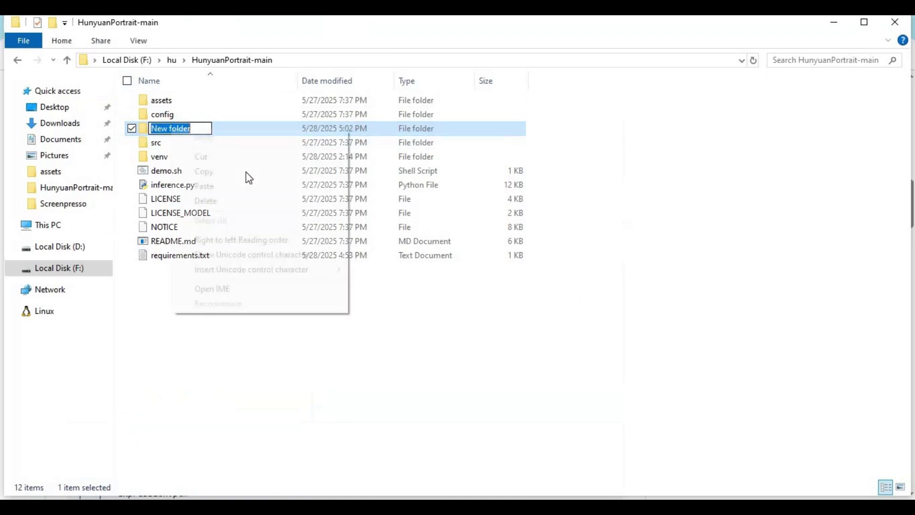
pyautogui.click(235, 186)
pyautogui.press('Return')
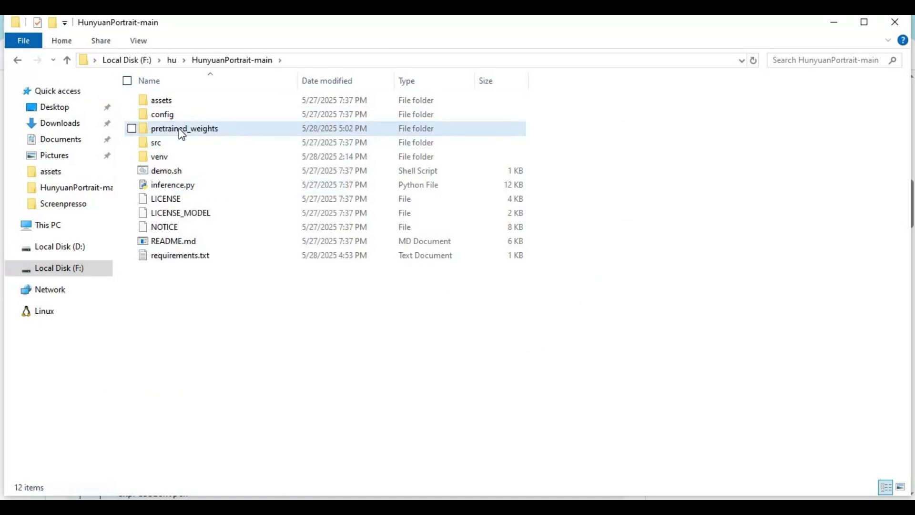
# Open the pretrained_weights folder and copy its path
pyautogui.doubleClick(179, 128)
pyautogui.click(401, 61)
pyautogui.rightClick(258, 61)
pyautogui.click(312, 103)
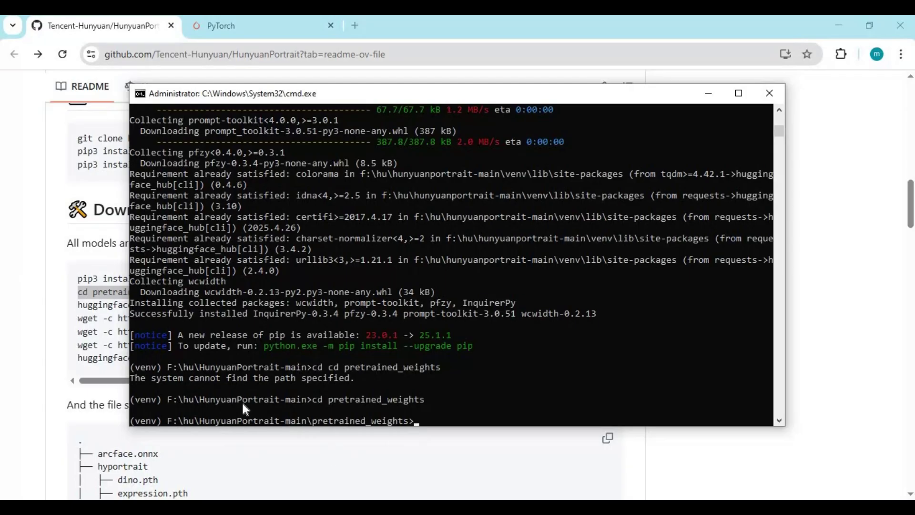
# Return to the README in Chrome and examine the model download commands and the expected pretrained_weights file structure
pyautogui.hotkey('alt', 'Tab')
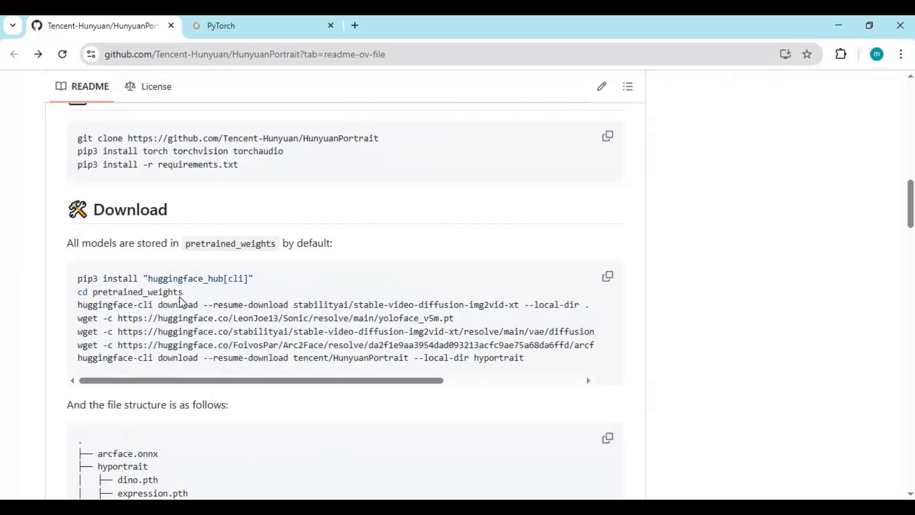
pyautogui.moveTo(433, 386); pyautogui.dragTo(191, 391)
pyautogui.scroll(-4, 298, 416)
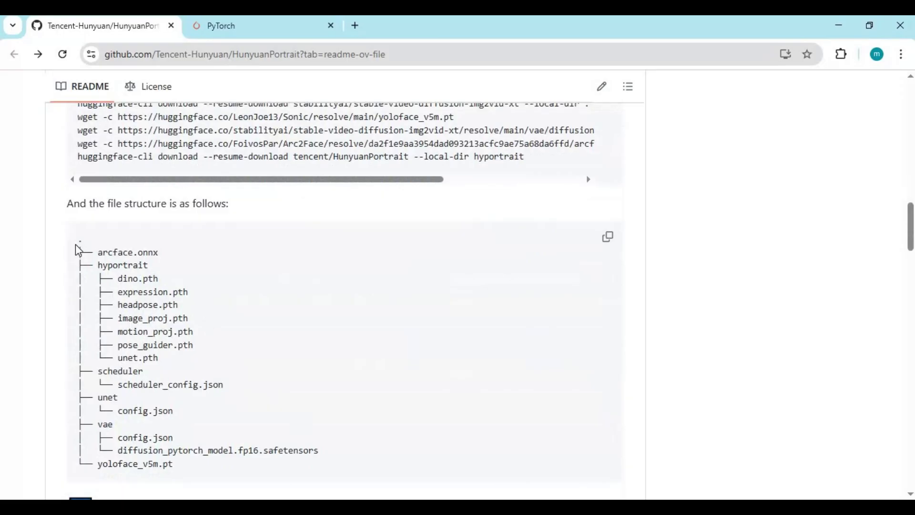
pyautogui.scroll(-1, 169, 370)
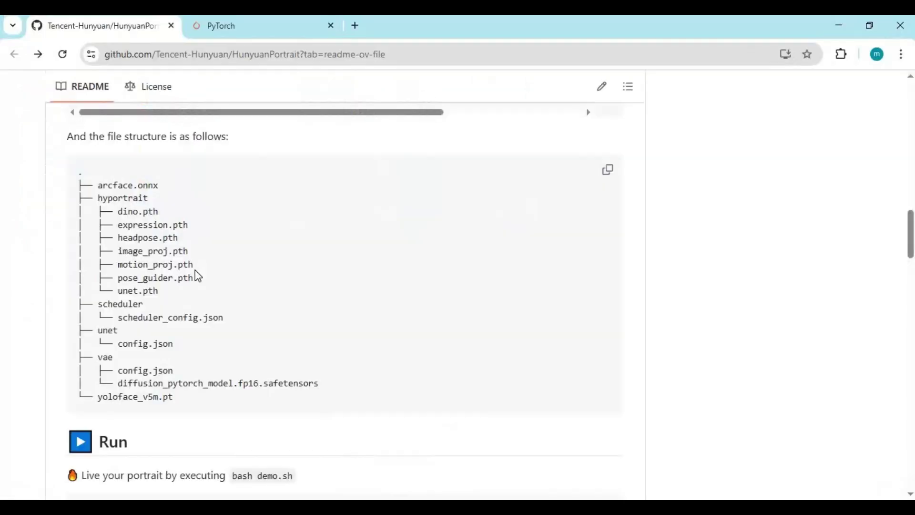
pyautogui.scroll(4, 143, 386)
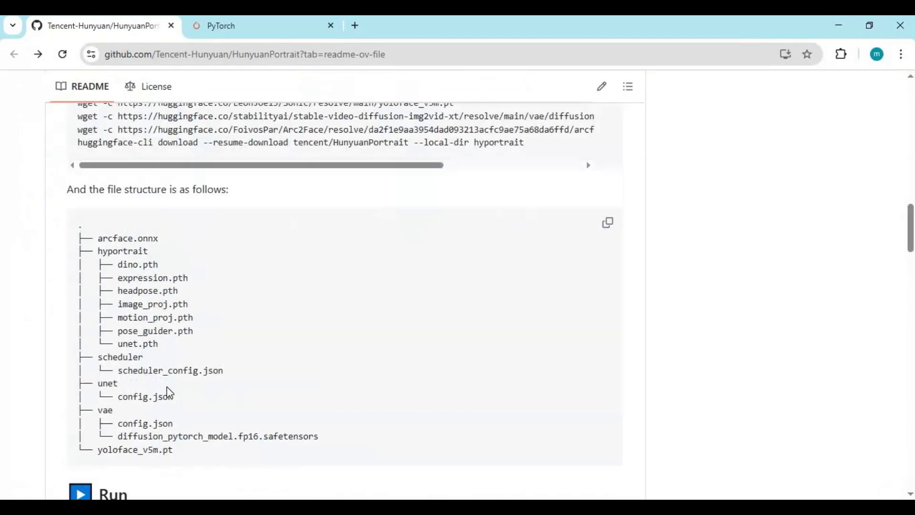
pyautogui.moveTo(78, 264); pyautogui.dragTo(98, 268)
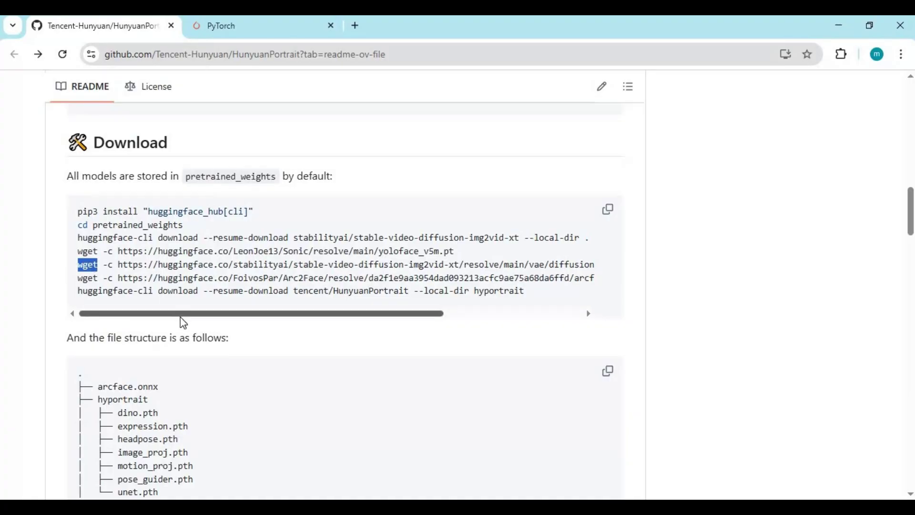
# Review the Run section of the README, switch to Command Prompt and move up from pretrained_weights to the HunyuanPortrait-main folder
pyautogui.scroll(-7, 162, 354)
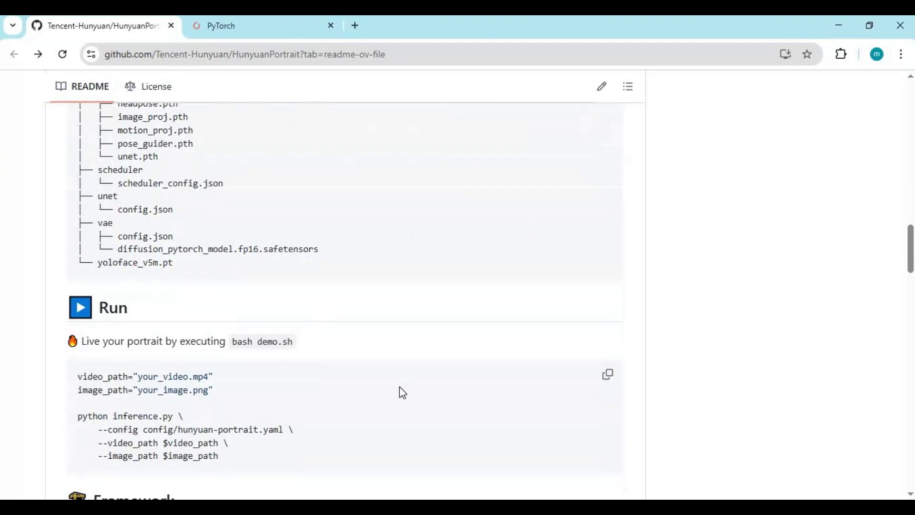
pyautogui.scroll(-2, 109, 342)
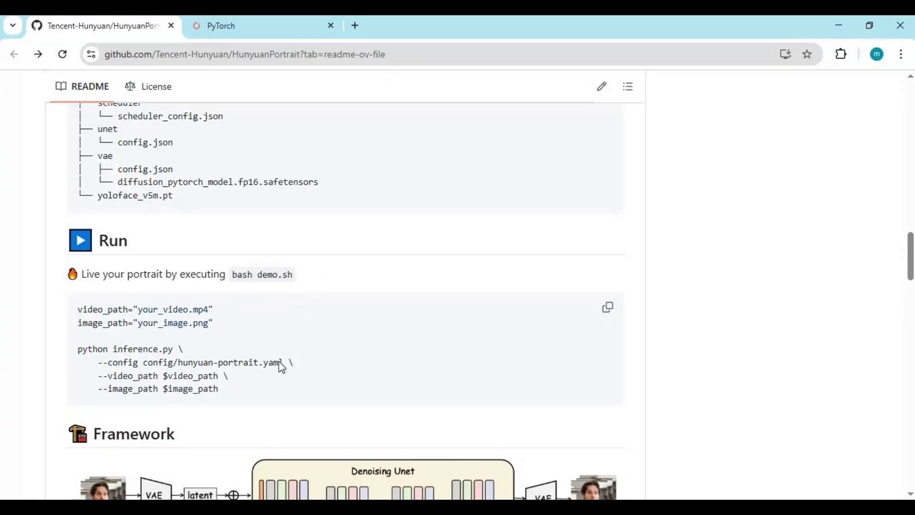
pyautogui.hotkey('alt', 'Tab')
pyautogui.write('cd..')
pyautogui.press('Return')
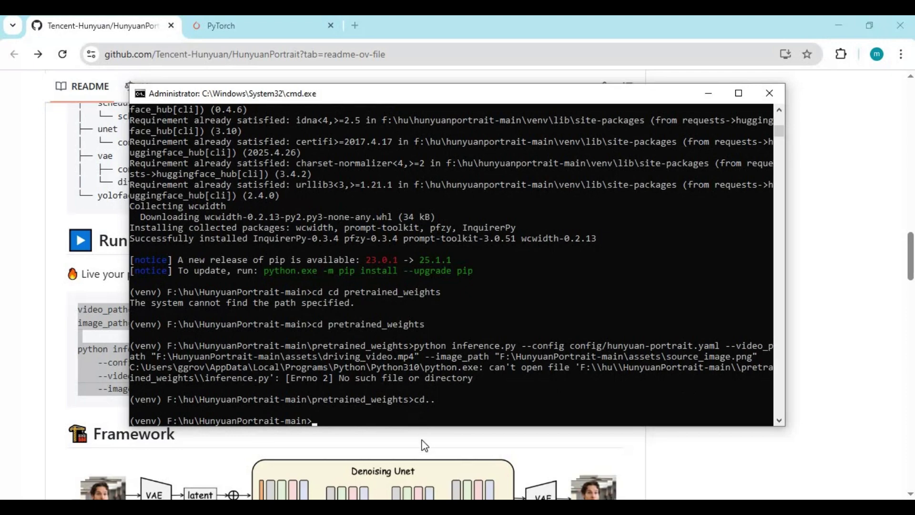
# Rerun the earlier inference.py command with config/hunyuan-portrait.yaml, assets\driving_video.mp4 as the video and assets\source_image.png as the image
pyautogui.press('Up')
pyautogui.press('Up')
pyautogui.press('Return')
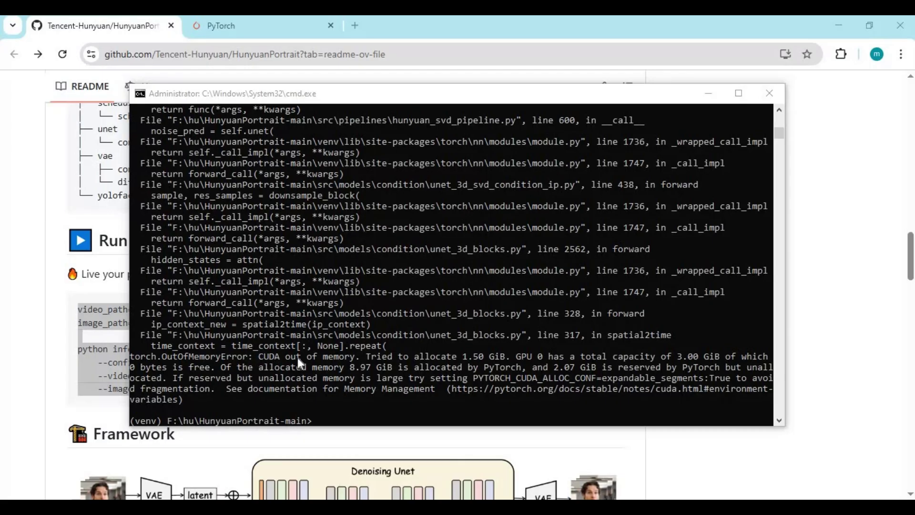
# Examine the inference output in Command Prompt, from the launched command through the parameters and traceback to the final error
pyautogui.click(363, 356)
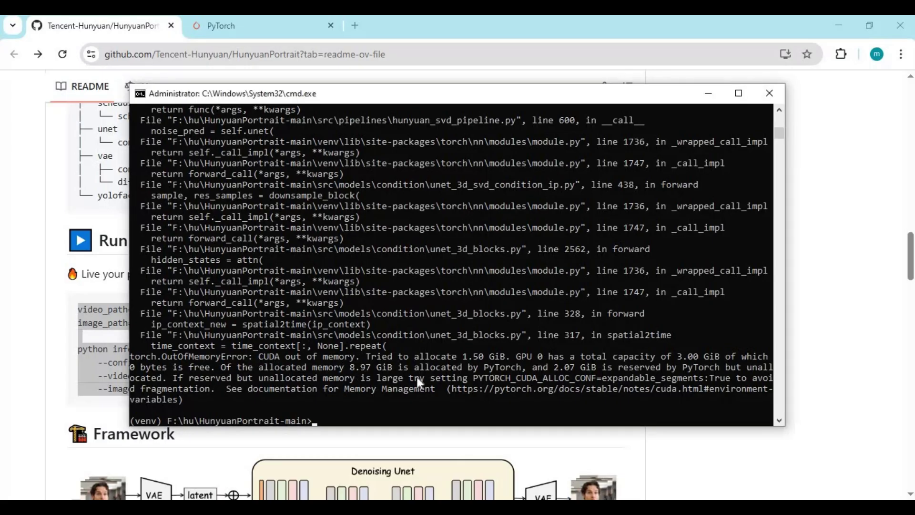
pyautogui.scroll(7, 411, 383)
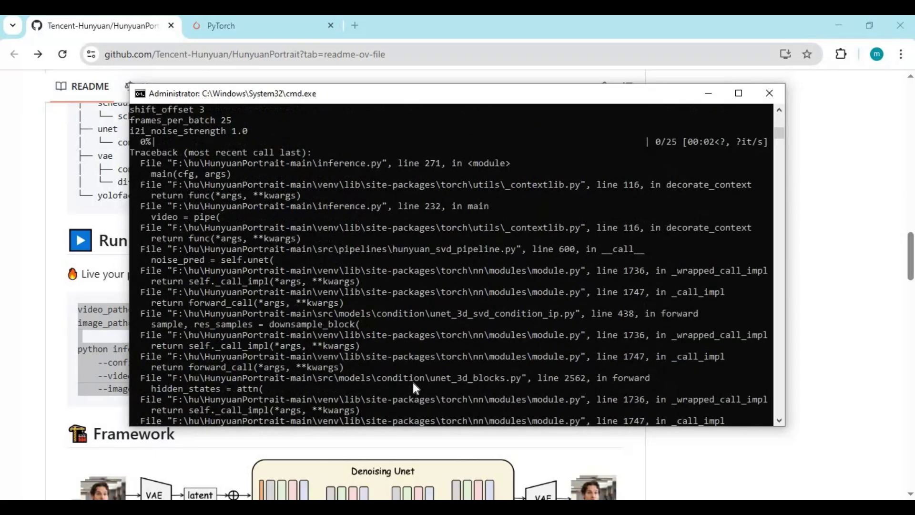
pyautogui.scroll(5, 413, 384)
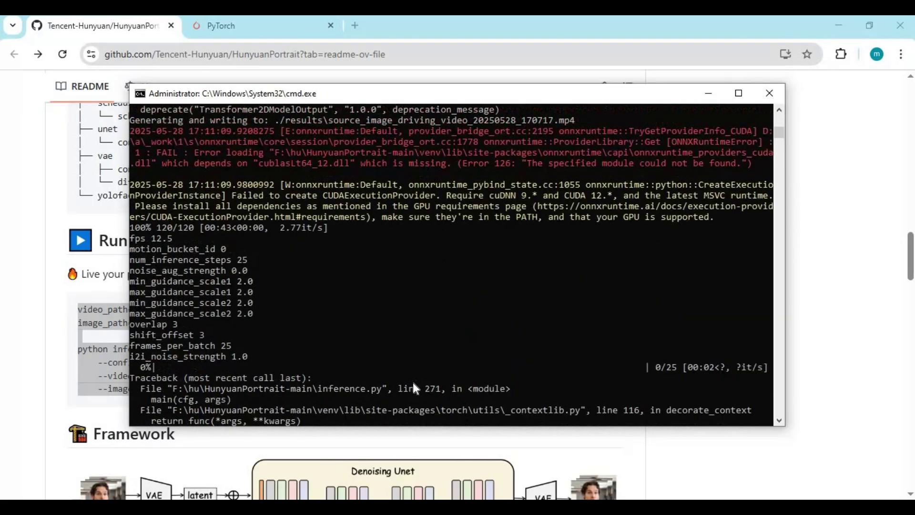
pyautogui.scroll(1, 413, 384)
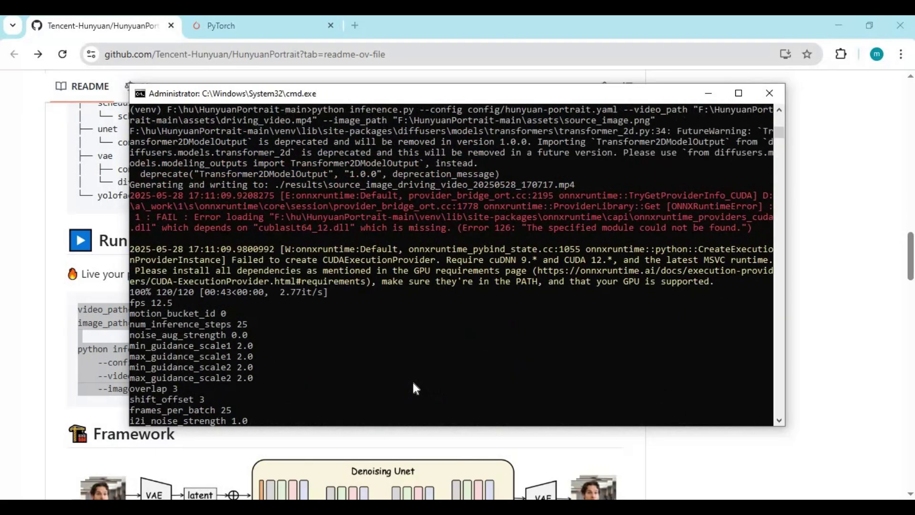
pyautogui.scroll(-2, 413, 384)
pyautogui.scroll(-5, 413, 384)
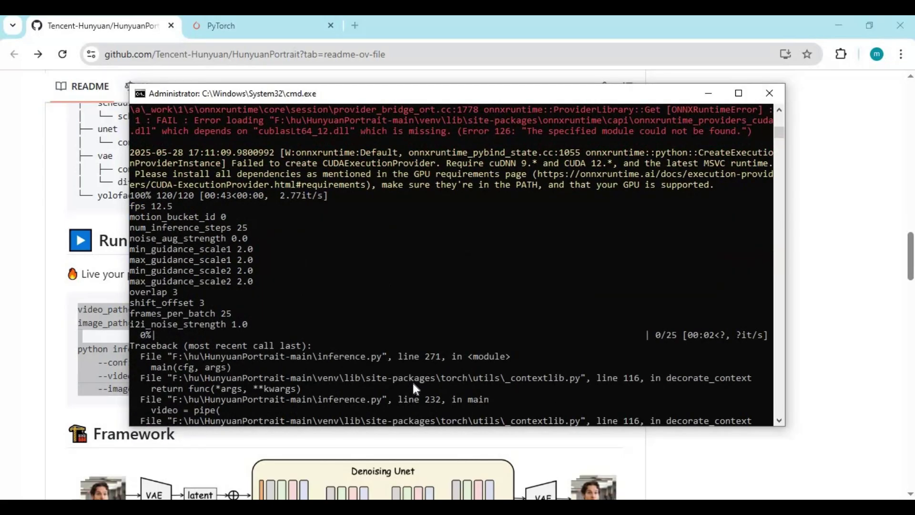
pyautogui.scroll(-7, 413, 382)
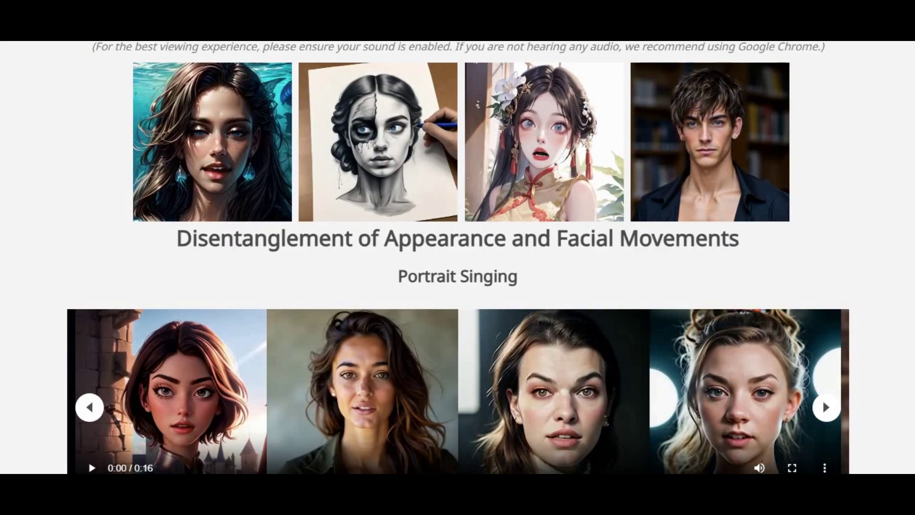
# On the project's demo web page, play the first Portrait Singing and Portrait Acting sample videos
pyautogui.scroll(-2, 458, 257)
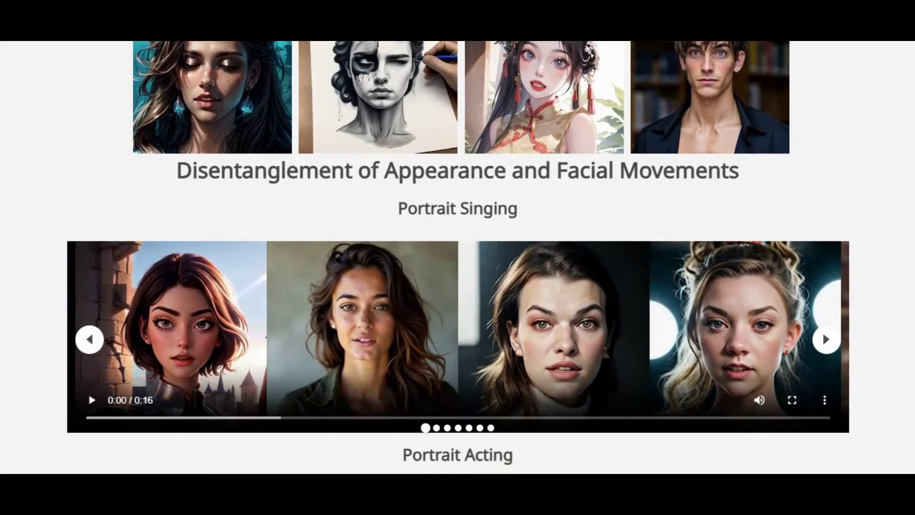
pyautogui.click(92, 403)
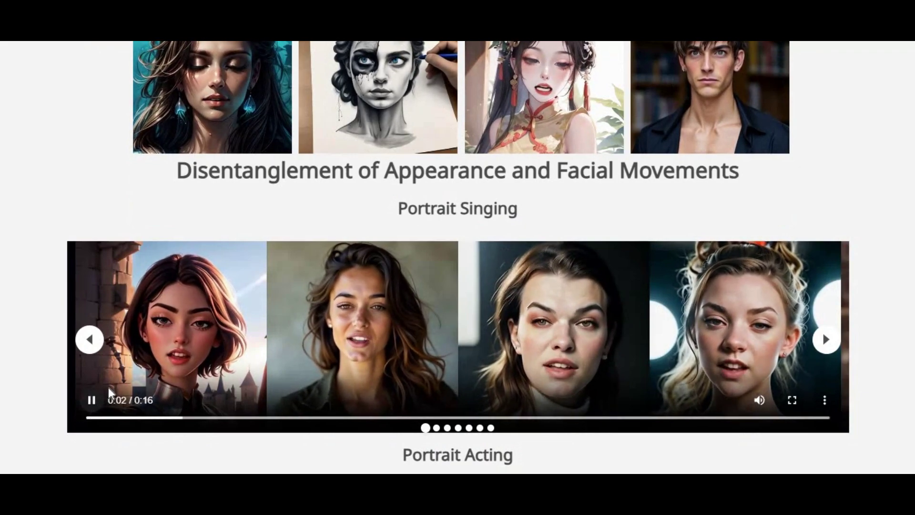
pyautogui.scroll(-4, 107, 399)
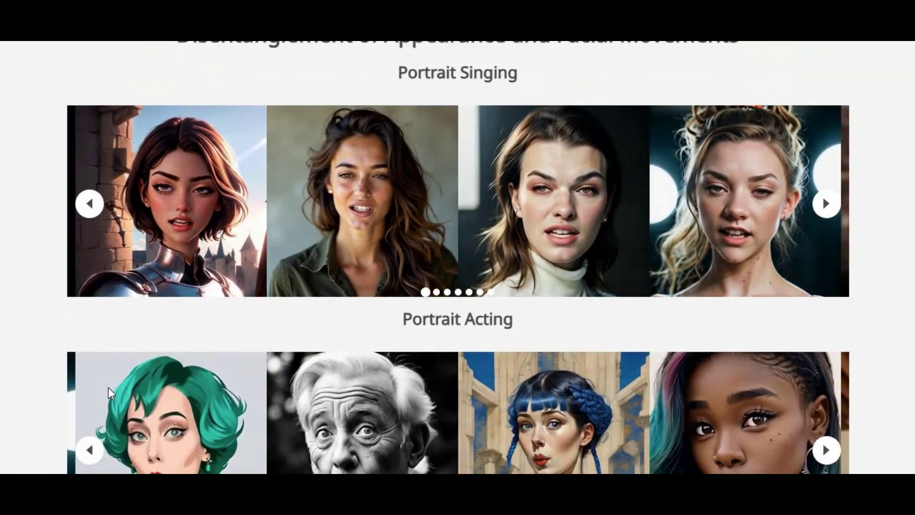
pyautogui.scroll(-5, 108, 387)
pyautogui.click(90, 310)
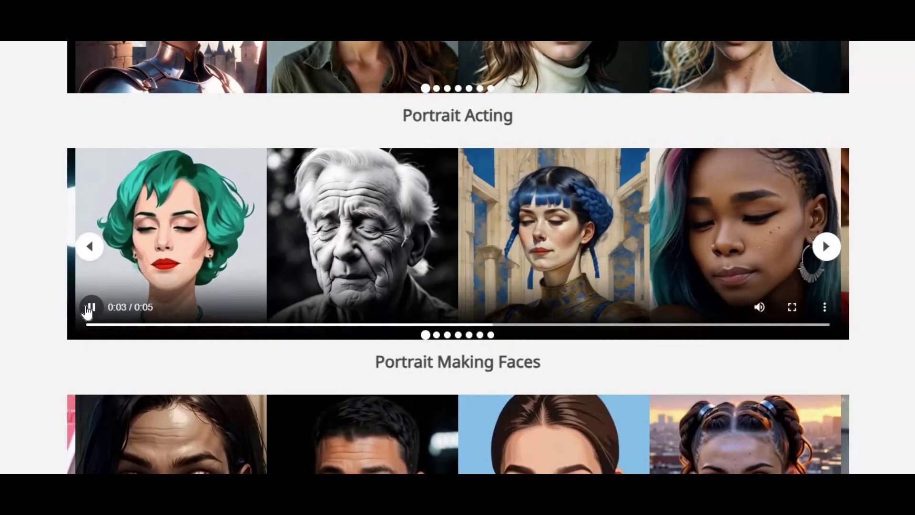
# Play the first Portrait Making Faces sample and the Self Reenactment video comparing the method with others
pyautogui.scroll(-4, 81, 343)
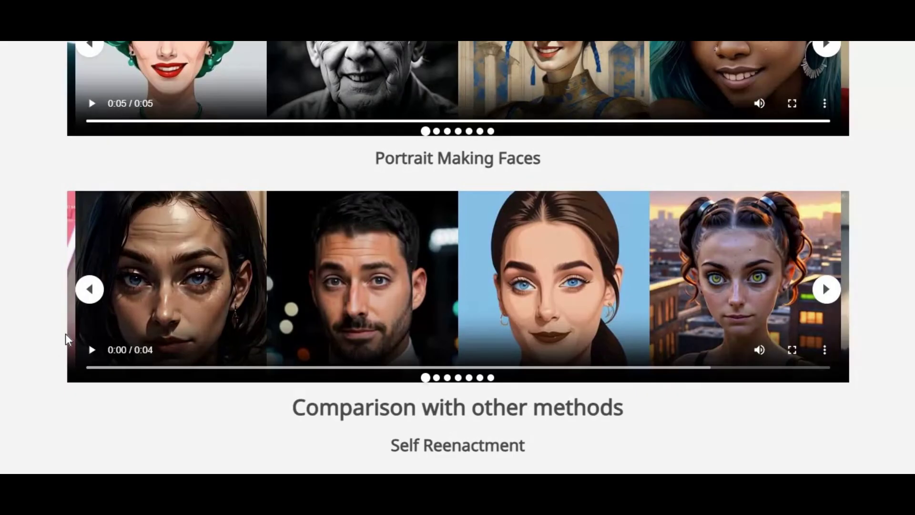
pyautogui.click(99, 352)
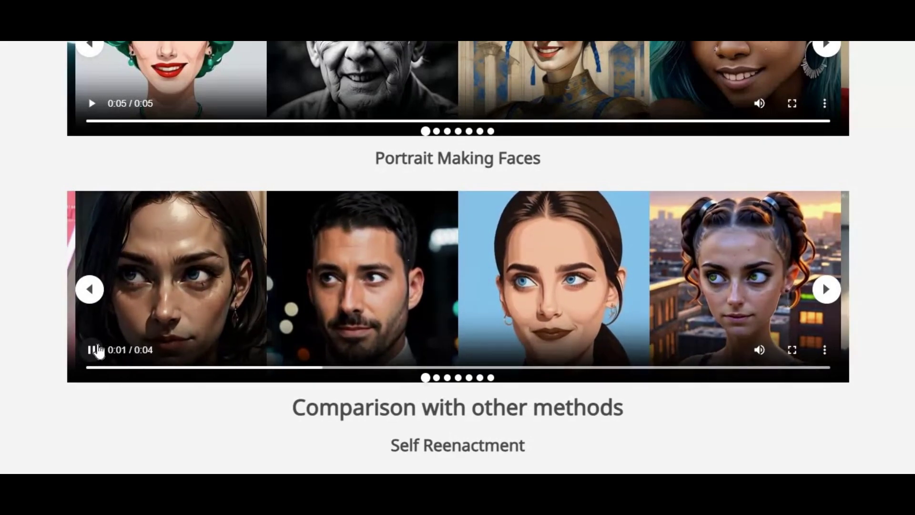
pyautogui.scroll(-2, 102, 356)
pyautogui.scroll(-6, 102, 357)
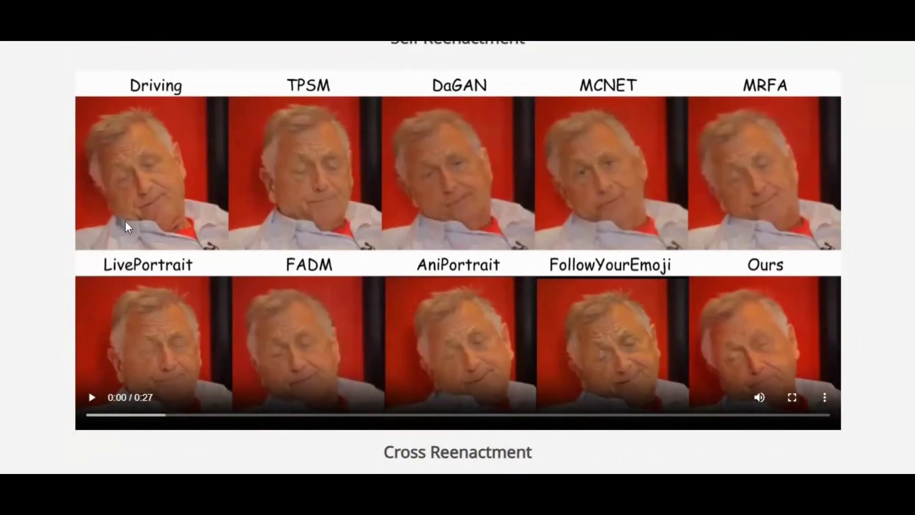
pyautogui.click(91, 398)
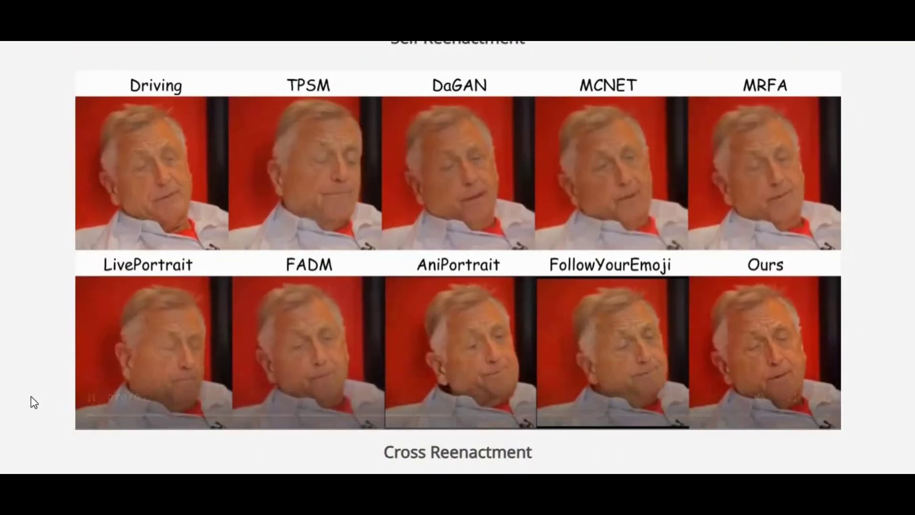